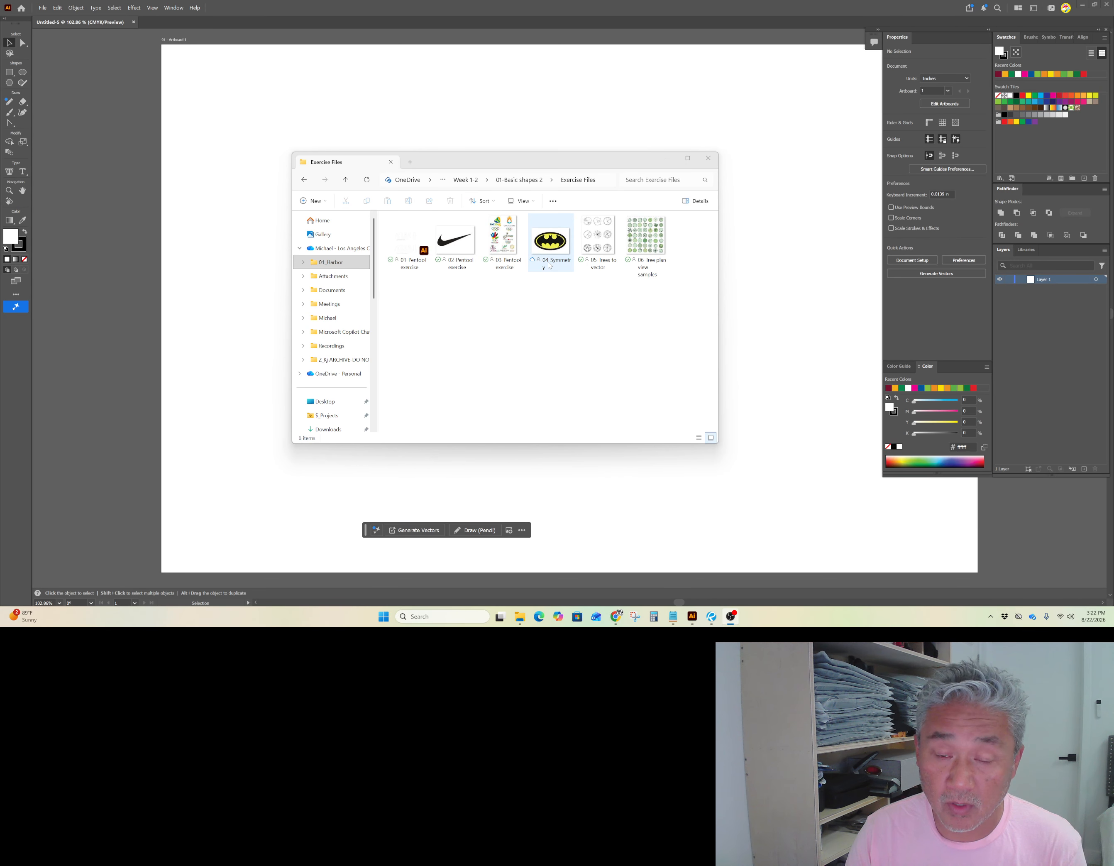
Place the 05-Trees to vector and 06-Tree plan view samples images from Exercise Files onto the artboard.
left_click_drag(667, 305, 577, 214)
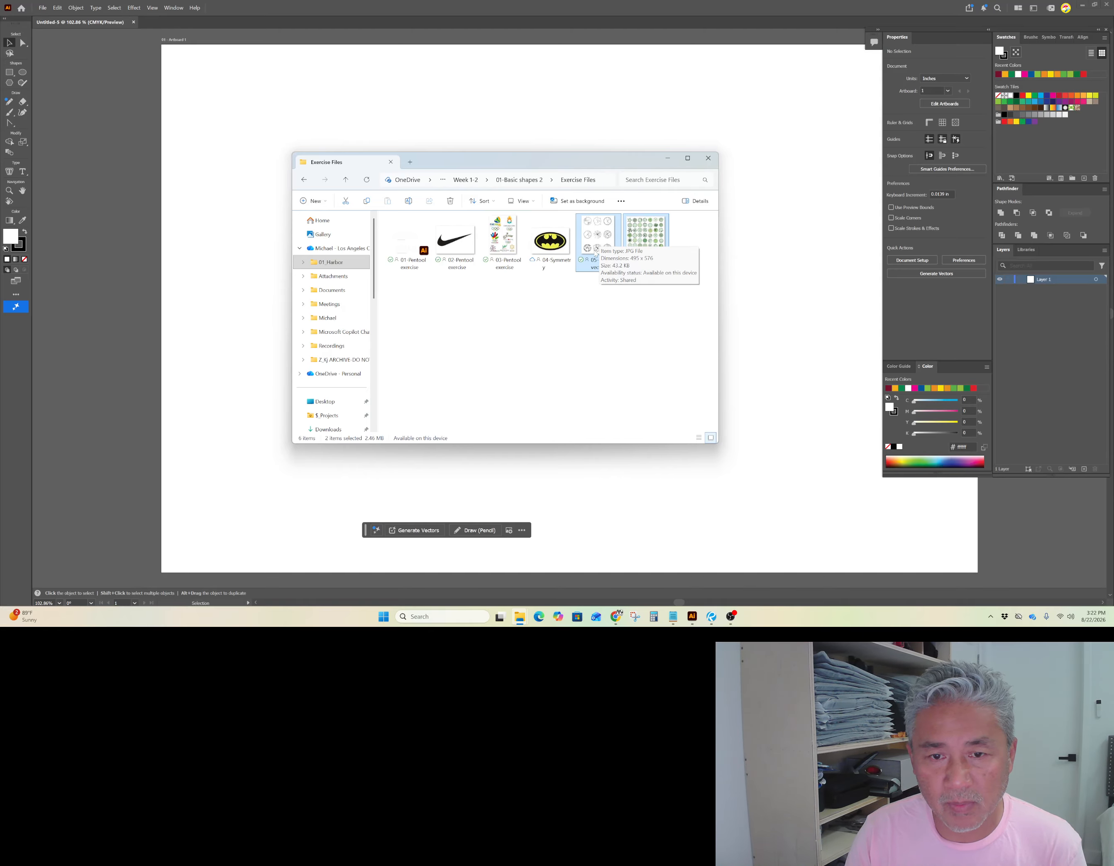
left_click_drag(644, 237, 768, 247)
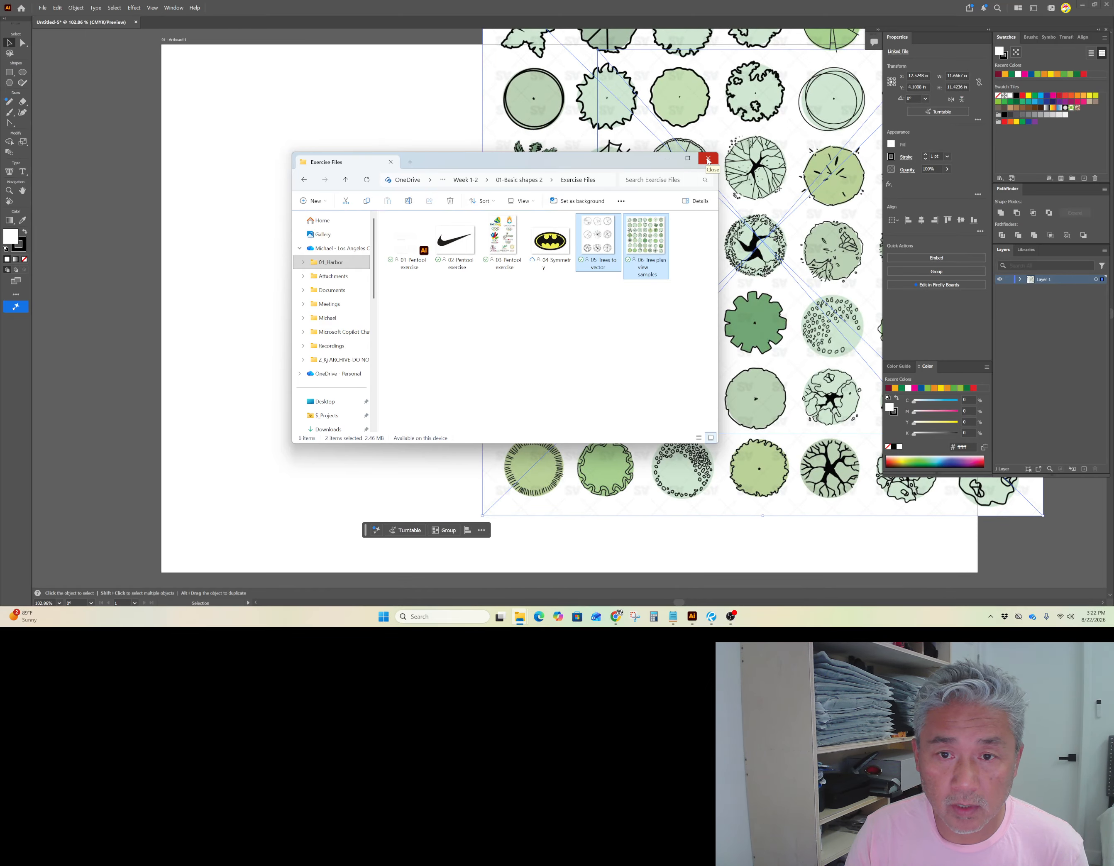
left_click(708, 160)
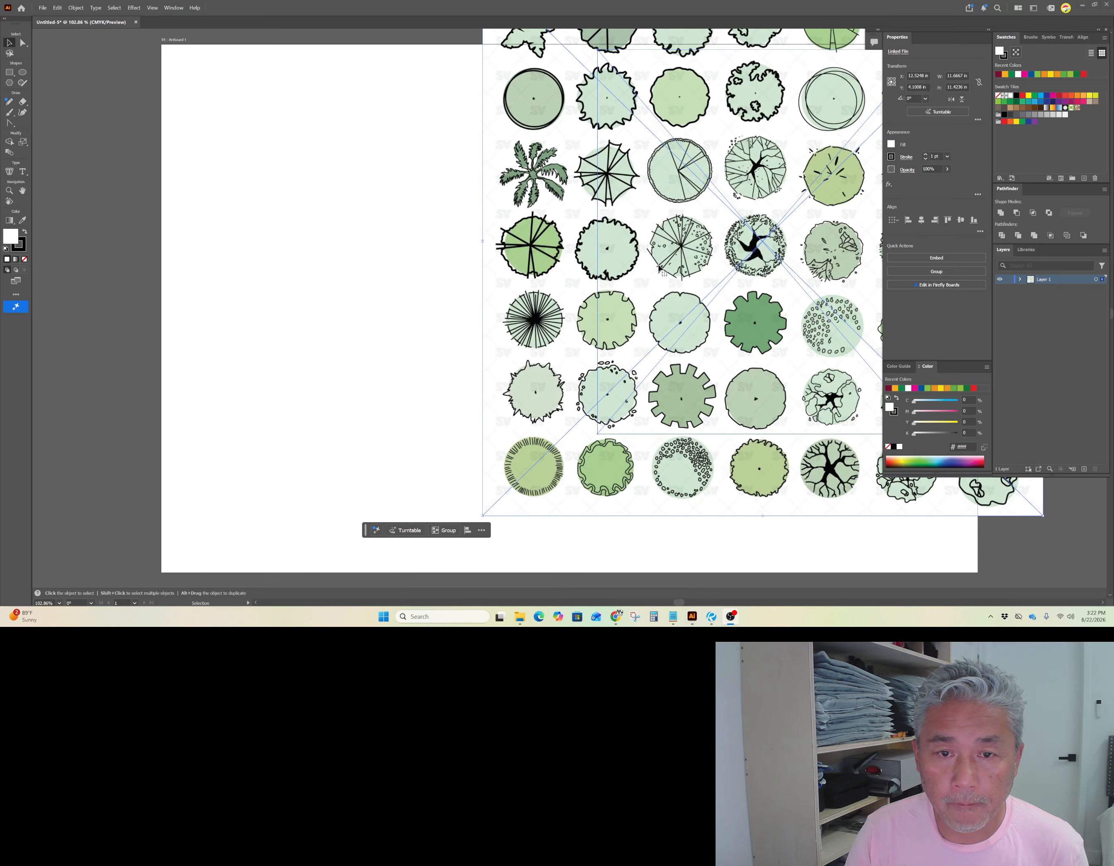
left_click_drag(663, 269, 390, 322)
scroll(438, 299, "down", 4)
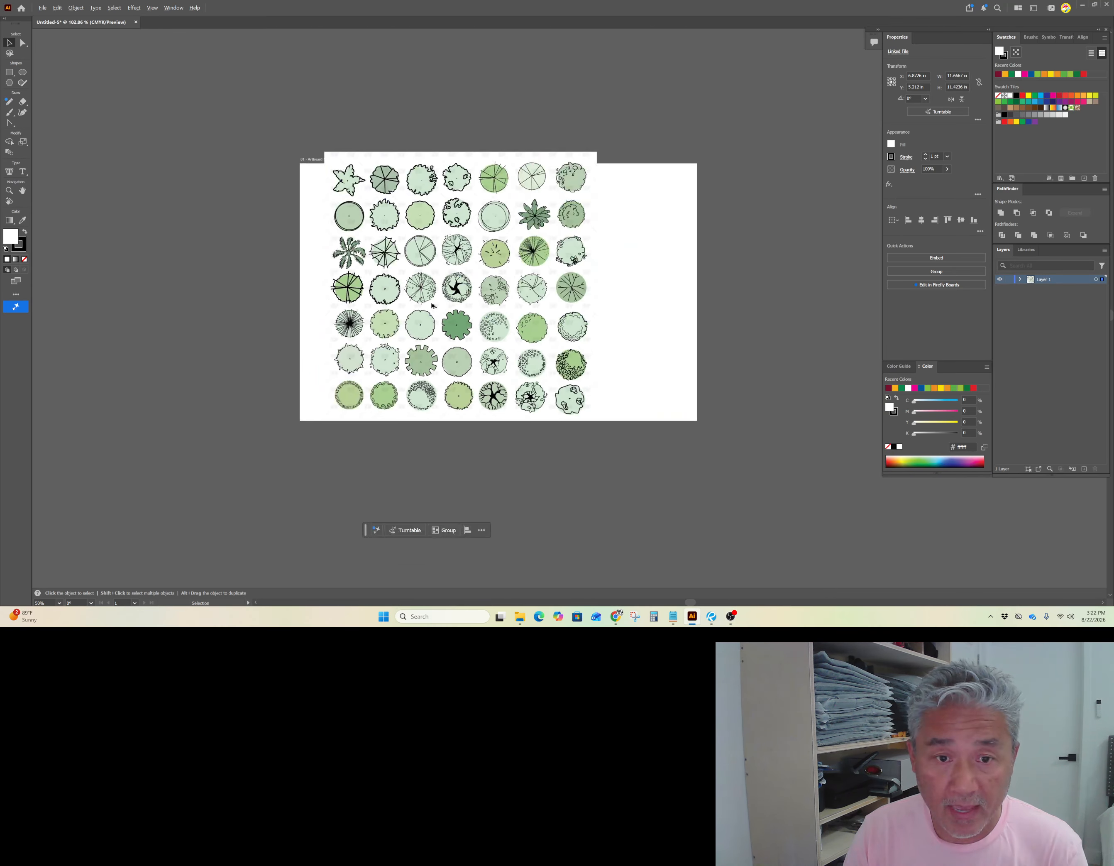
left_click_drag(446, 292, 474, 293)
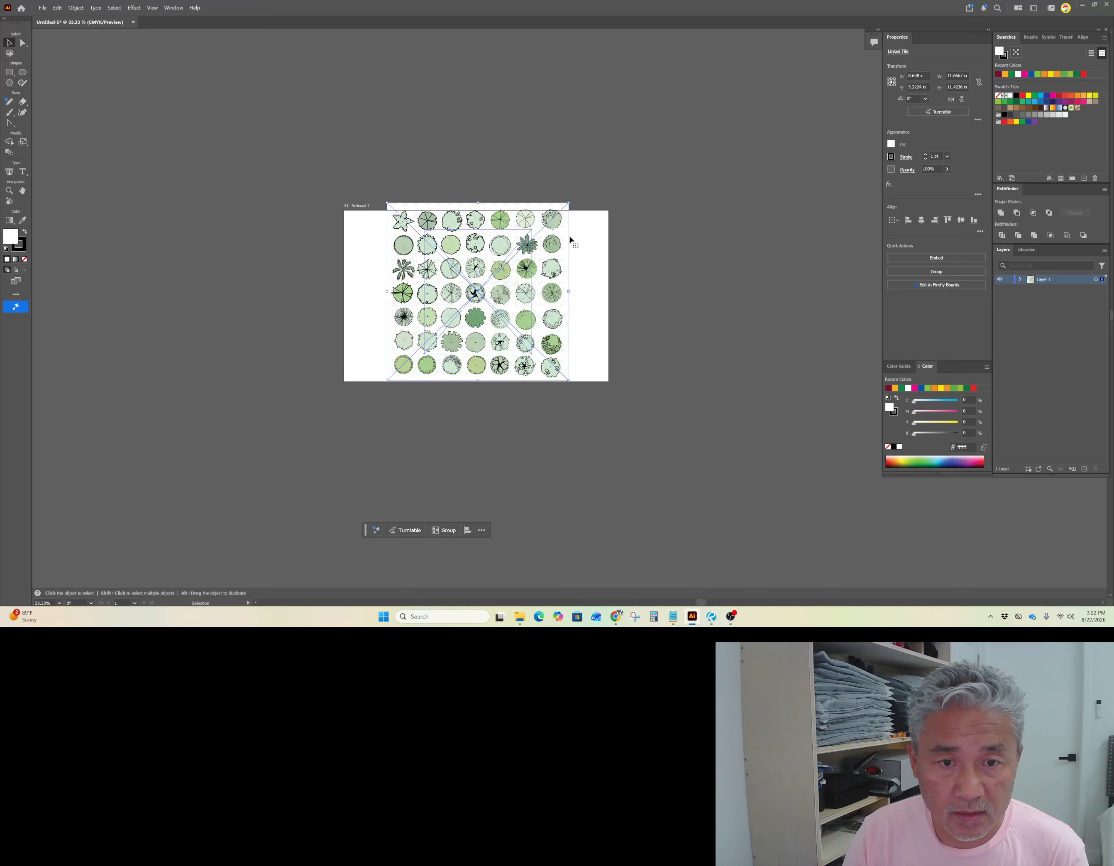
Scale the green tree sample sheet to about 6.4 in wide, park it left of the artboard, and nudge the black-and-white trees left.
left_click(575, 270)
left_click_drag(567, 271, 700, 295)
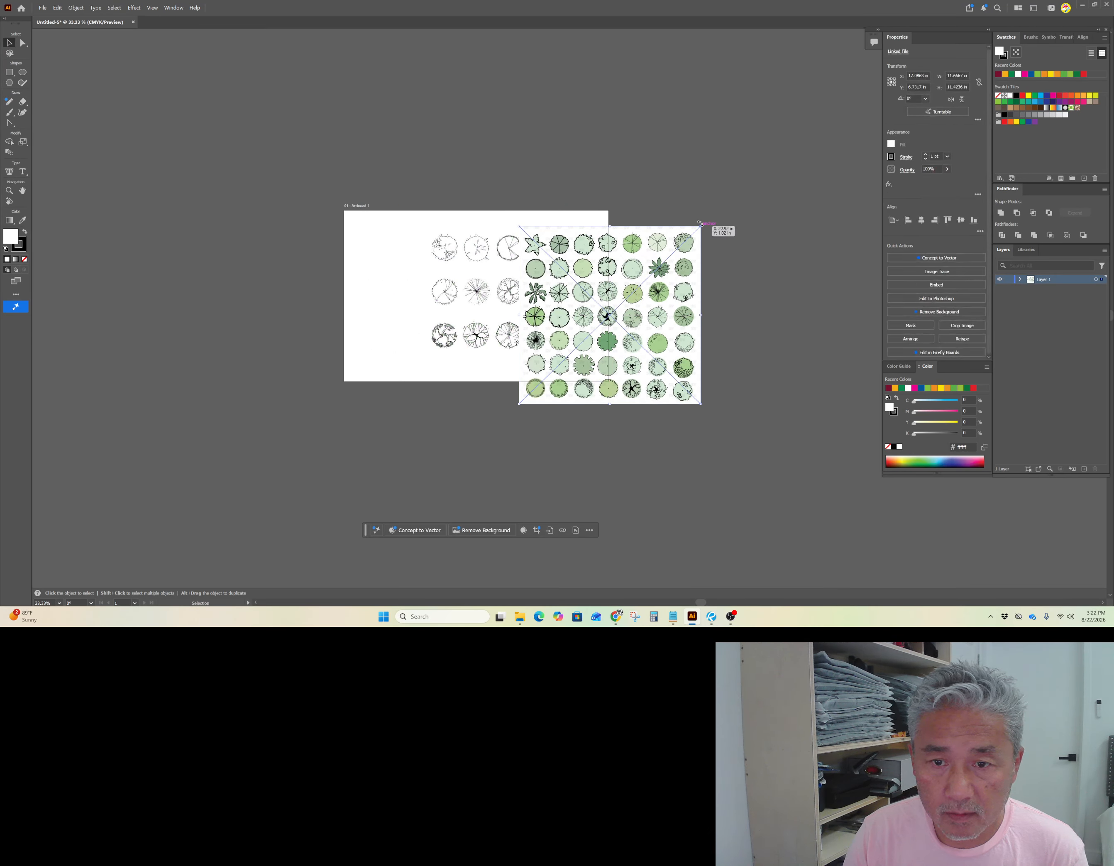
left_click_drag(702, 225, 619, 303)
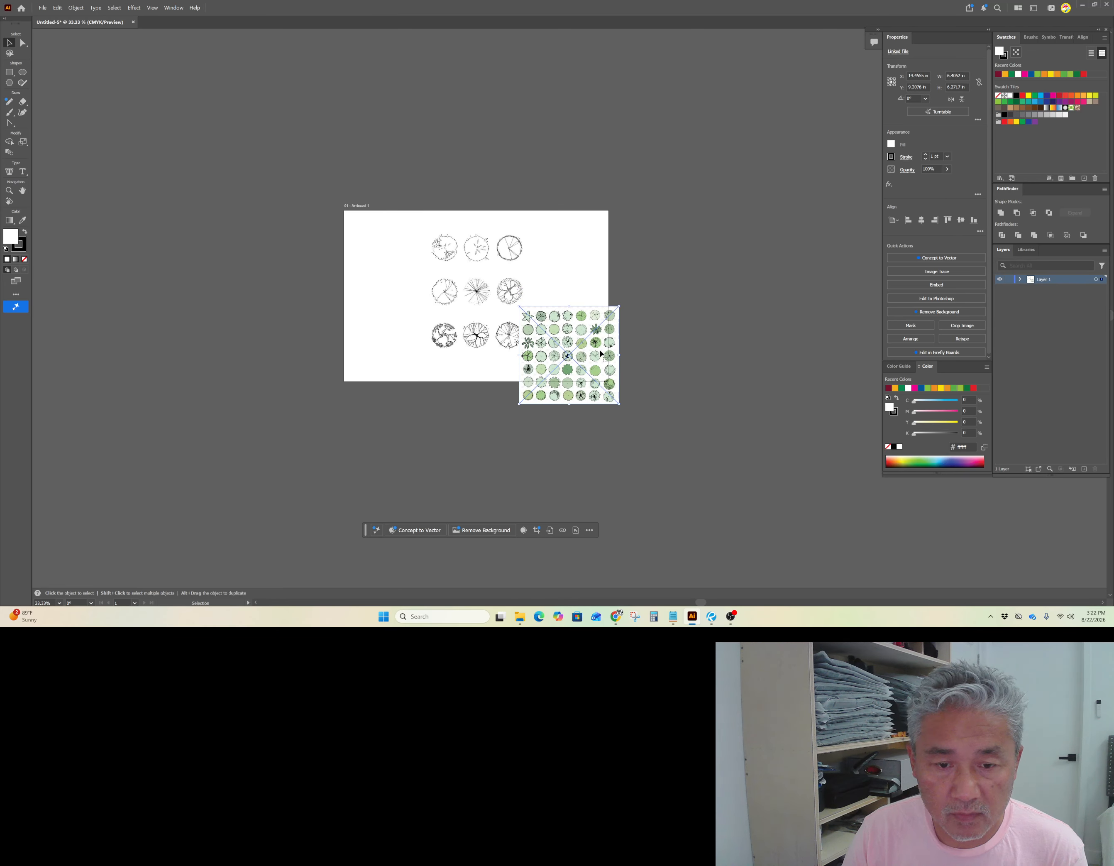
mouse_move(548, 348)
left_mouse_down()
mouse_move(631, 260)
mouse_move(261, 251)
left_mouse_up()
mouse_move(479, 301)
left_mouse_down()
mouse_move(497, 296)
mouse_move(470, 303)
left_mouse_up()
left_click(541, 307)
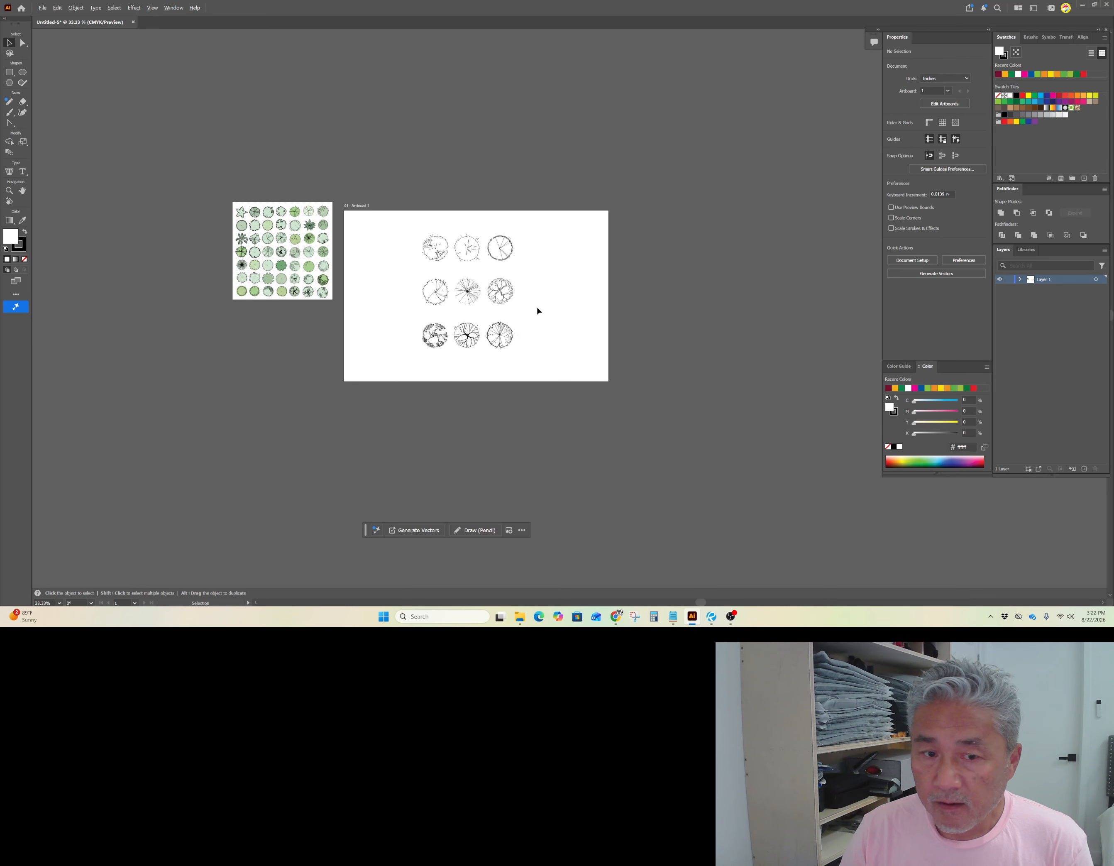
Lock the layer holding the placed images and rename it Trace.
scroll(518, 308, "up", 2)
key("space")
left_click_drag(568, 316, 652, 329)
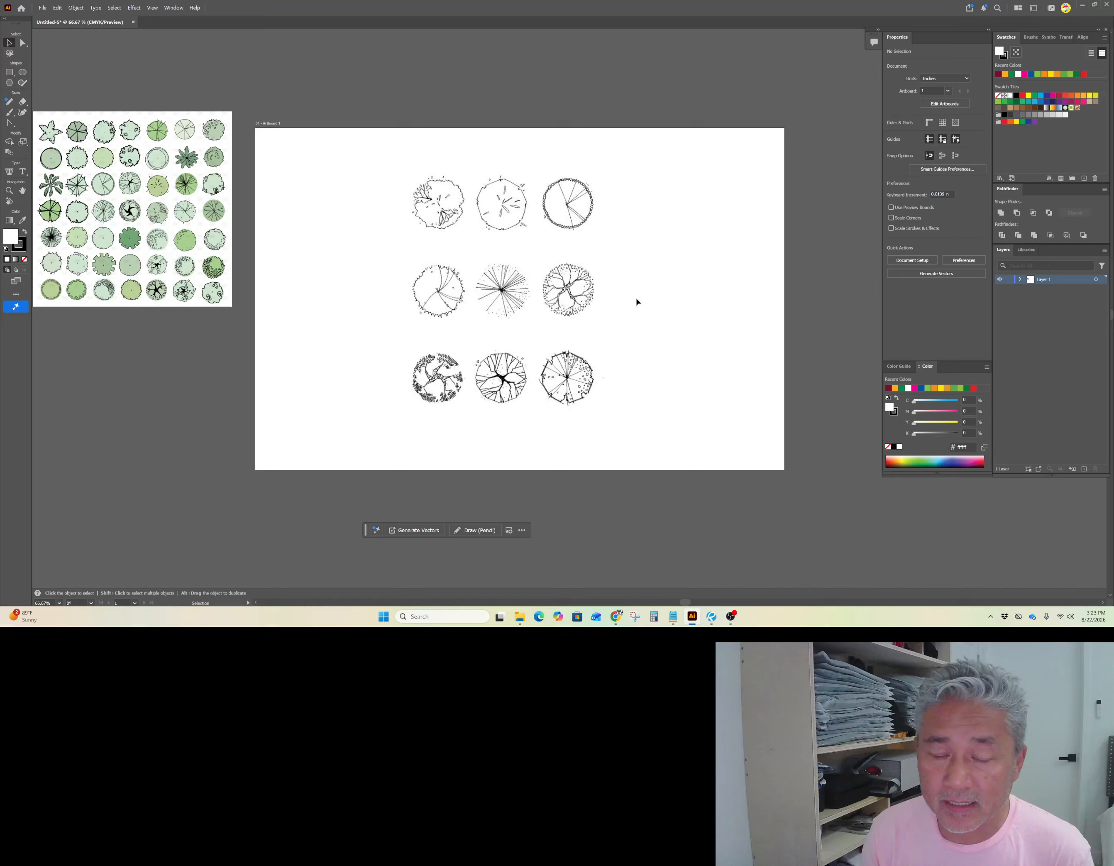
left_click(612, 334)
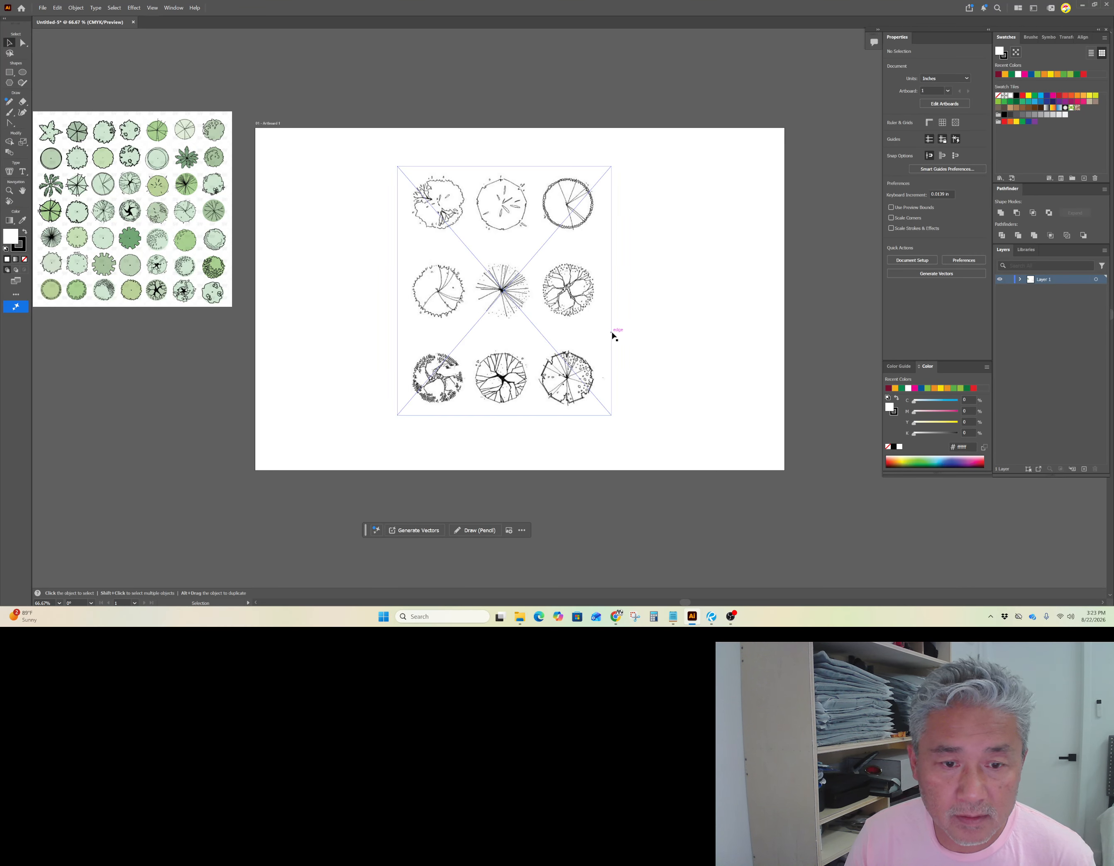
left_click(653, 330)
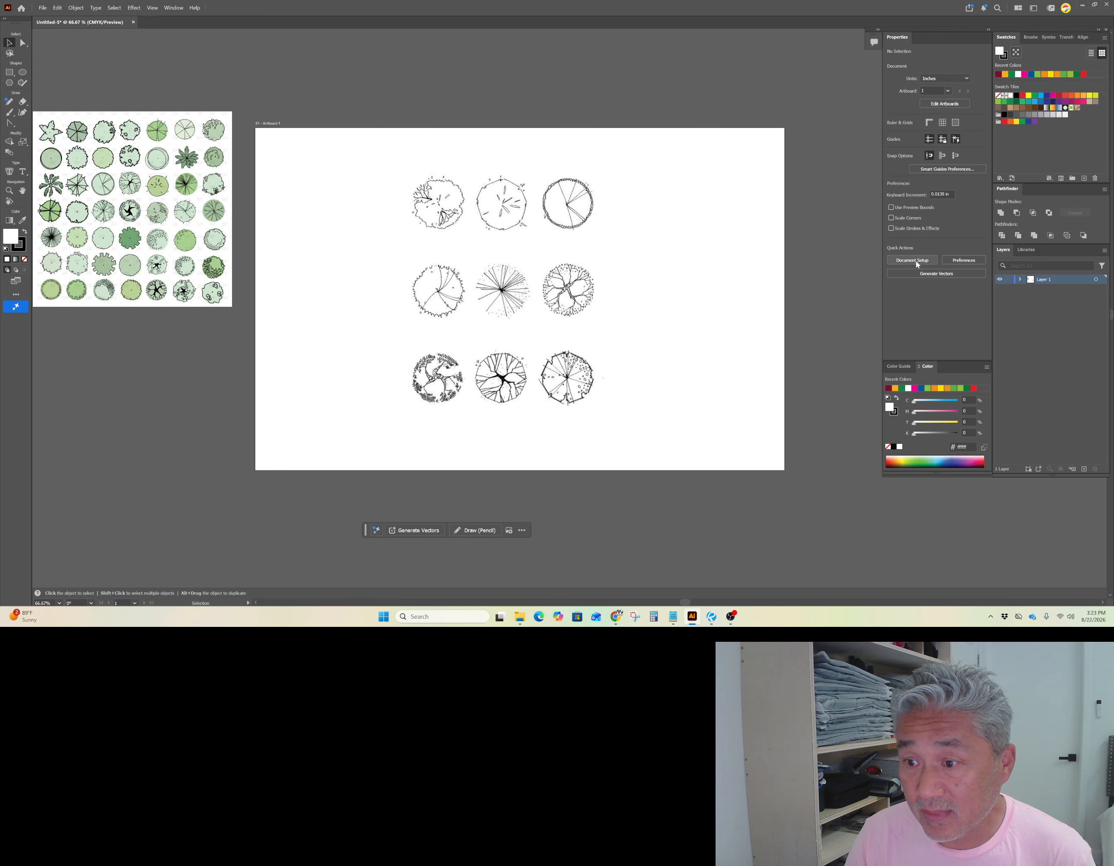
left_click(1010, 279)
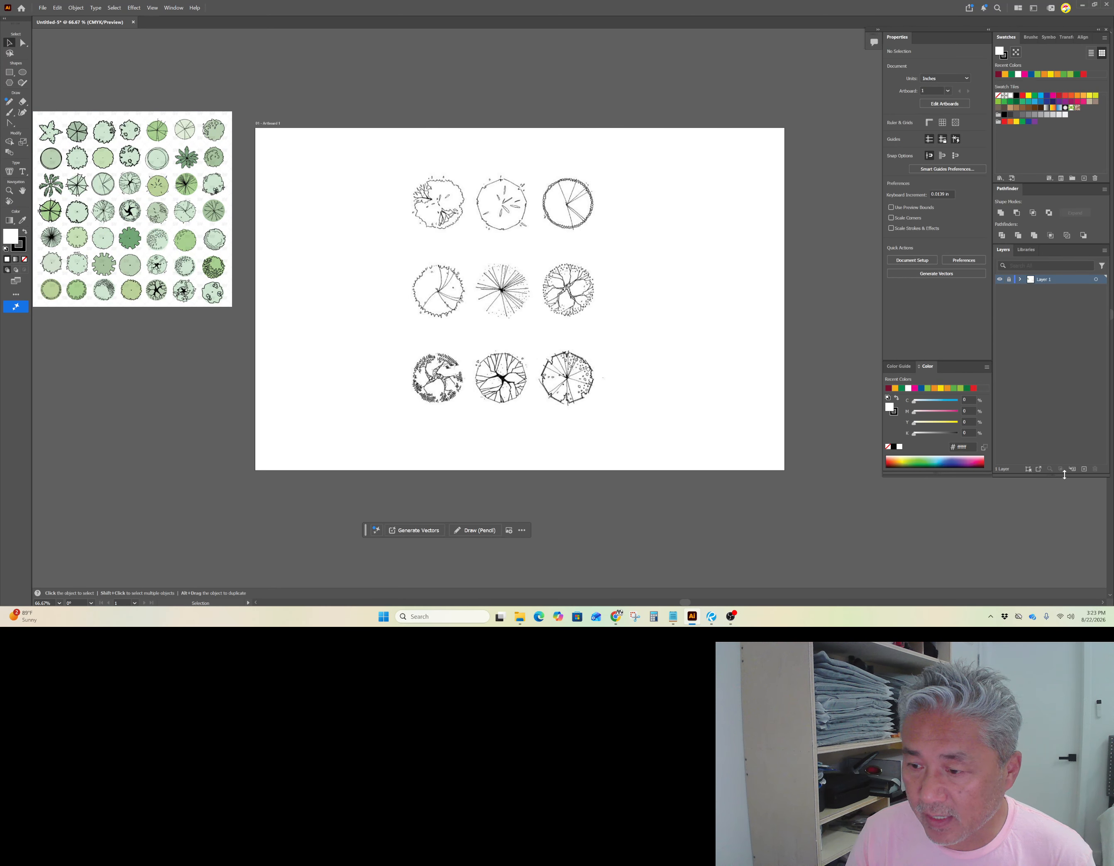
double_click(1045, 279)
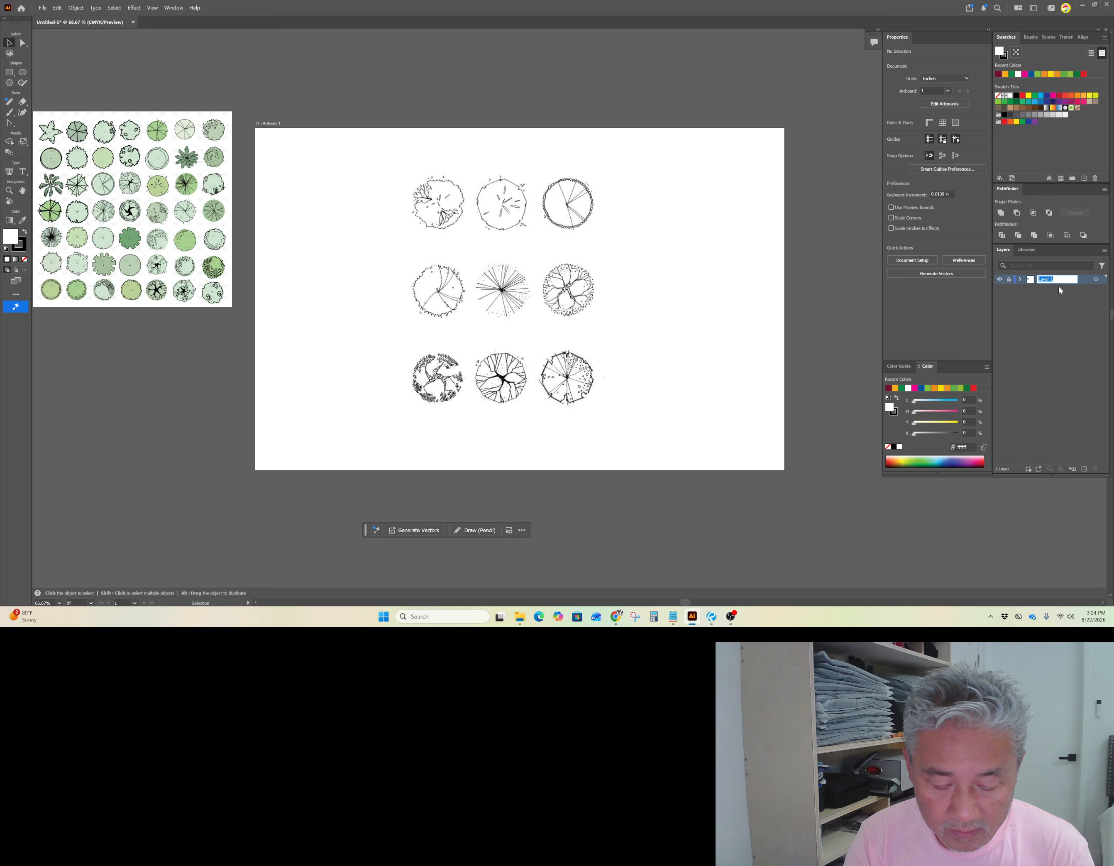
type("Trace")
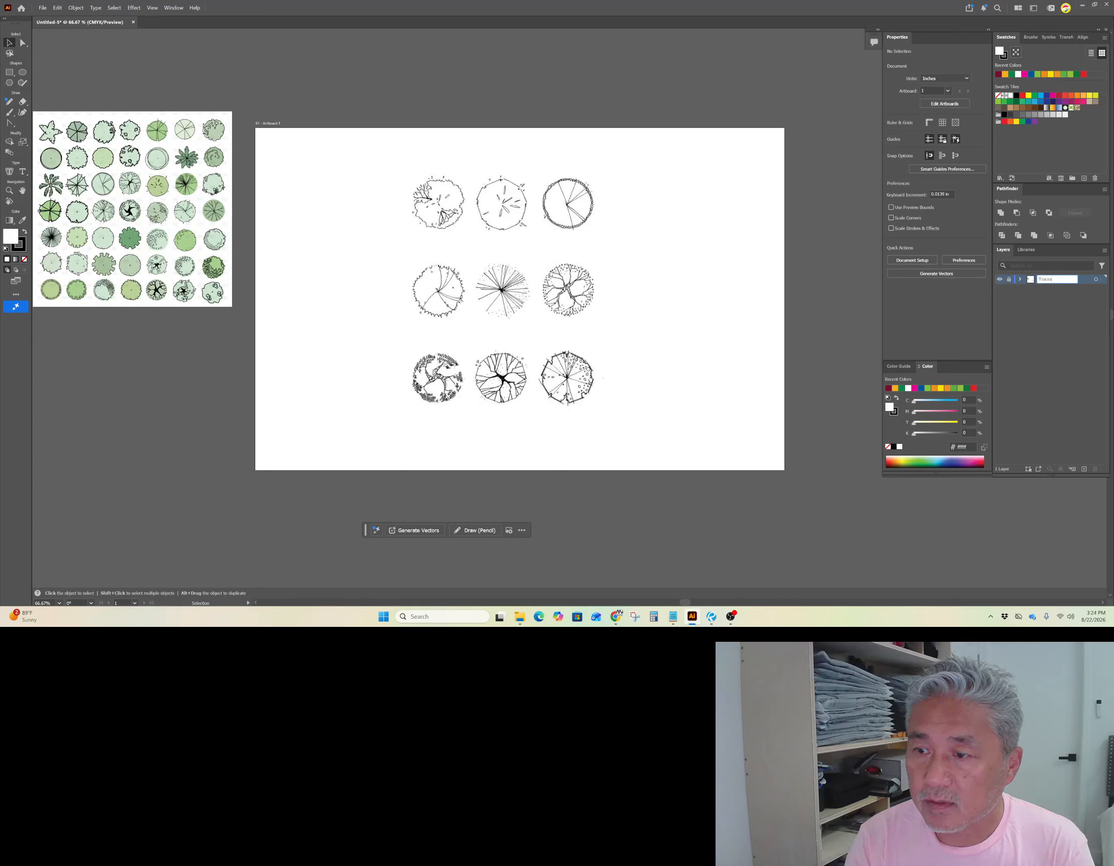
key("Return")
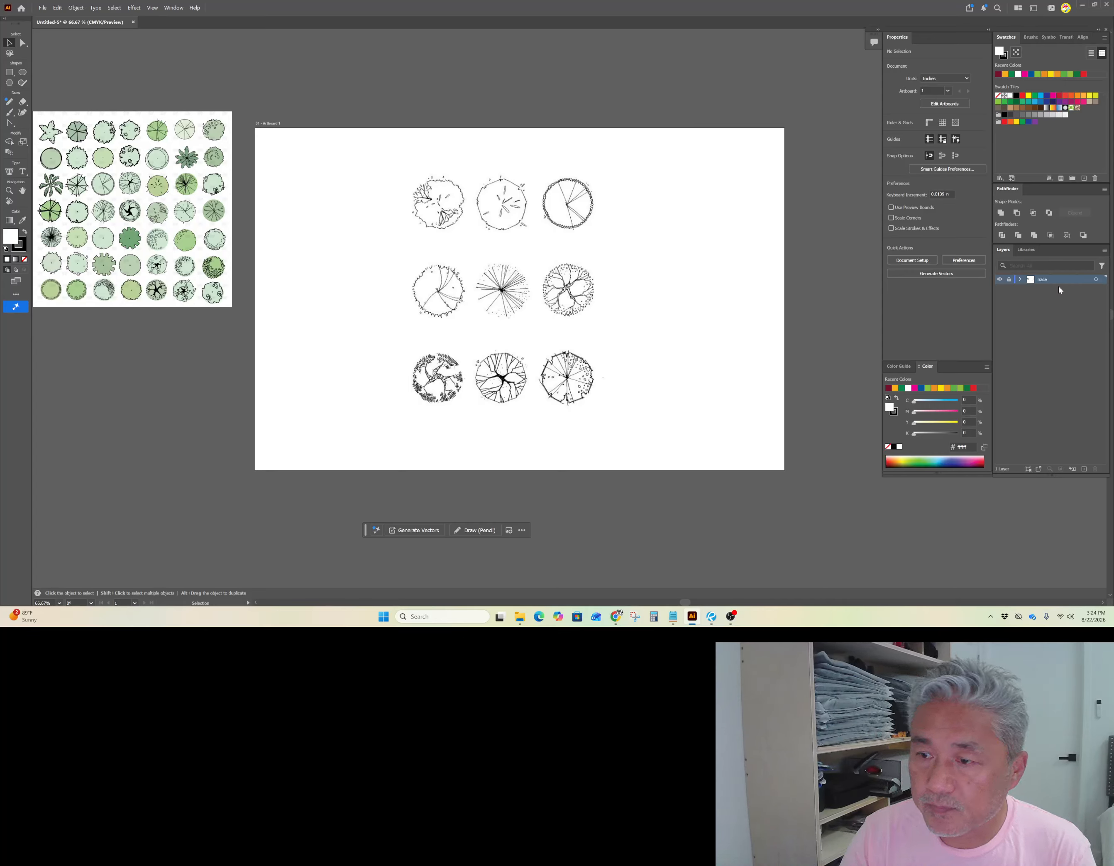
Add a new layer above Trace and name it artwork.
left_click(1083, 469)
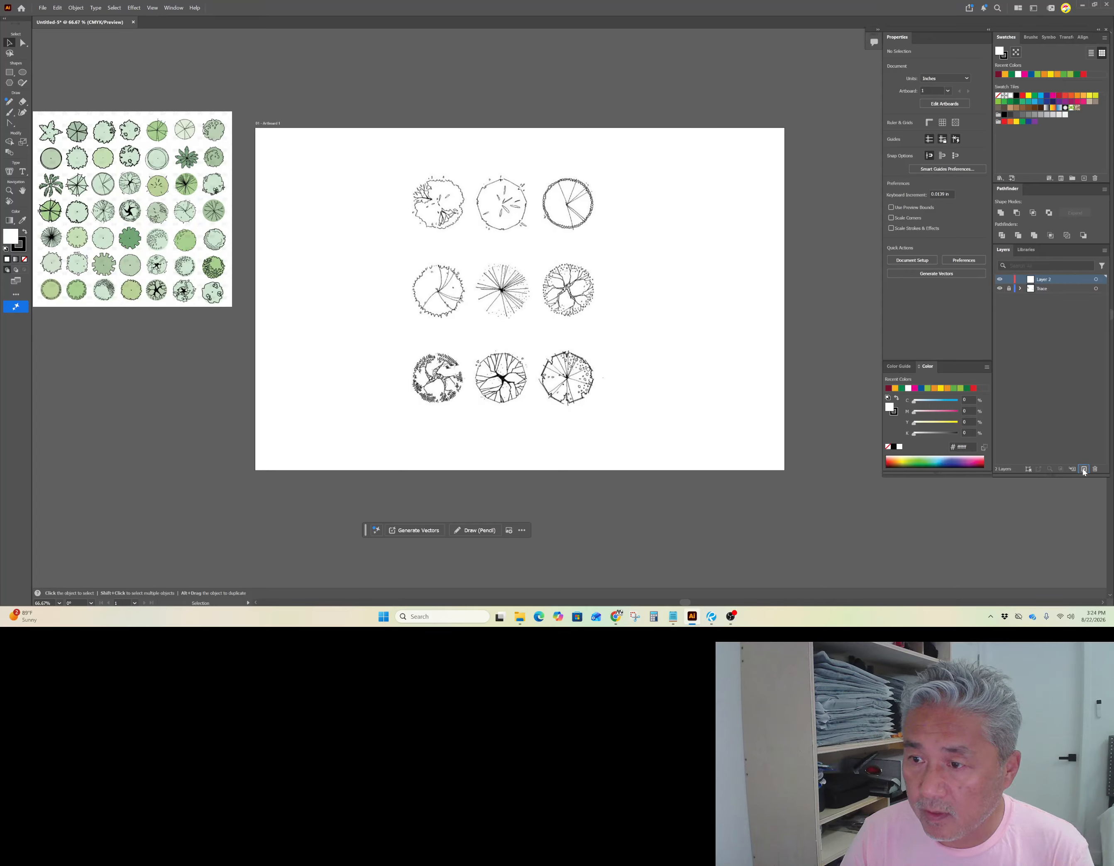
double_click(1048, 279)
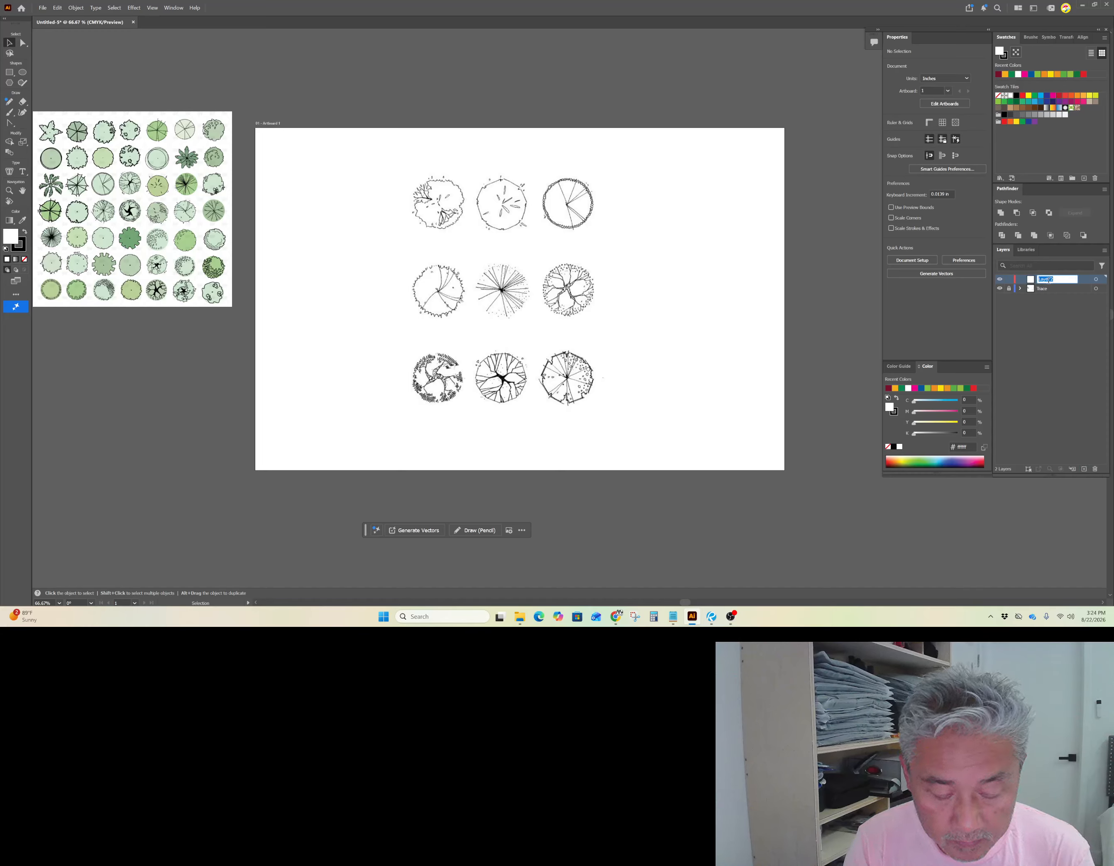
type("artwork")
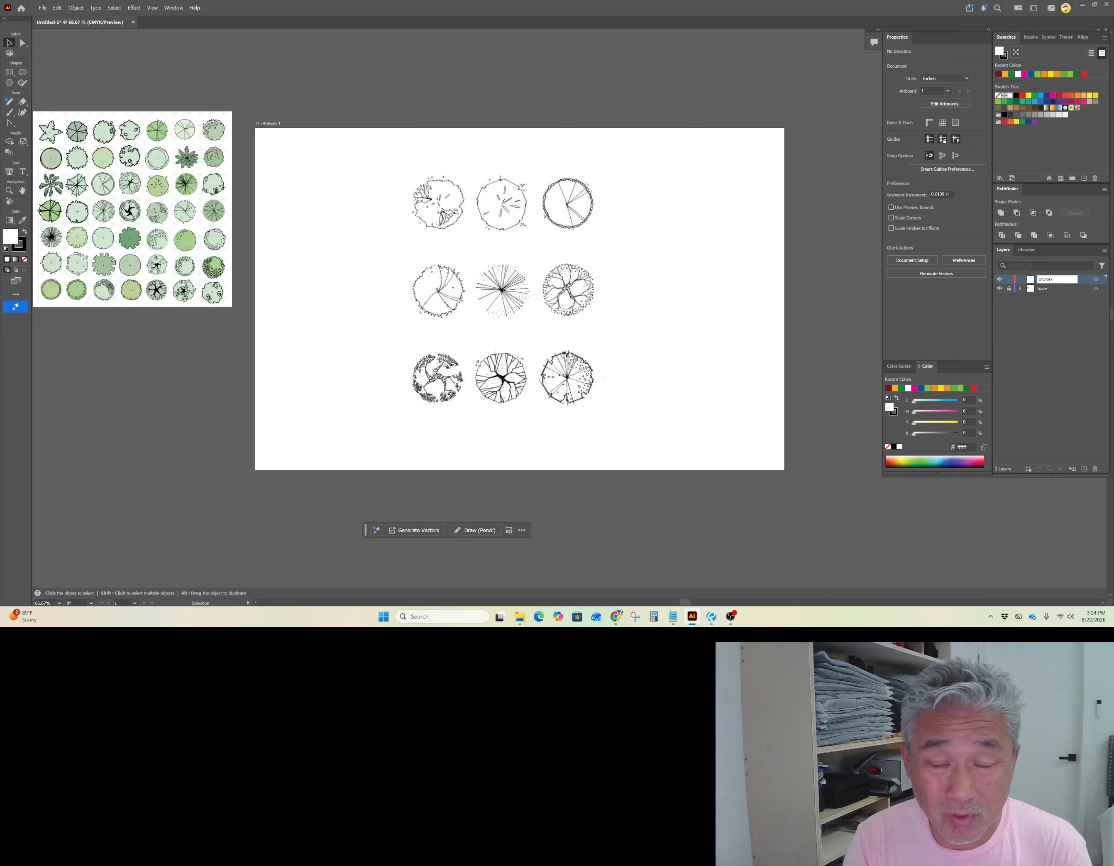
key("Return")
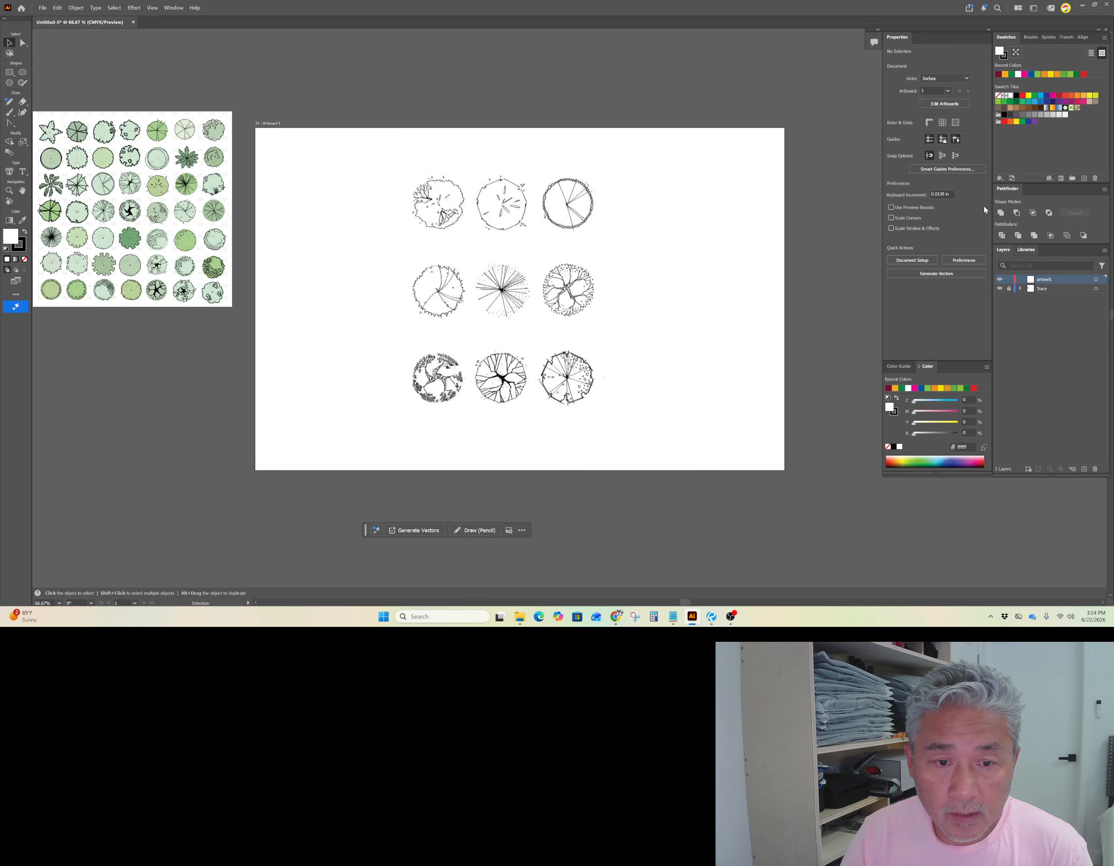
Draw a nearly horizontal line about 1.5 in long above the middle radial tree with the Pen tool and Basic brush.
scroll(494, 301, "up", 3)
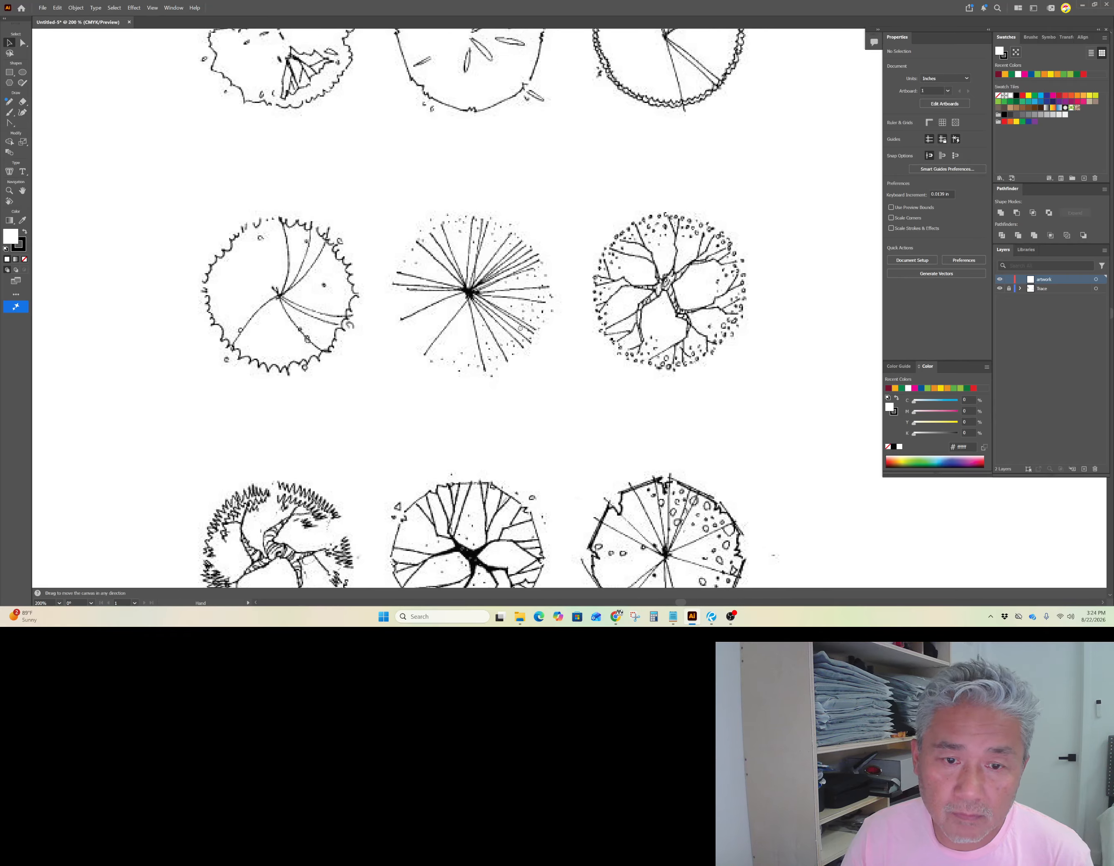
scroll(475, 334, "up", 2)
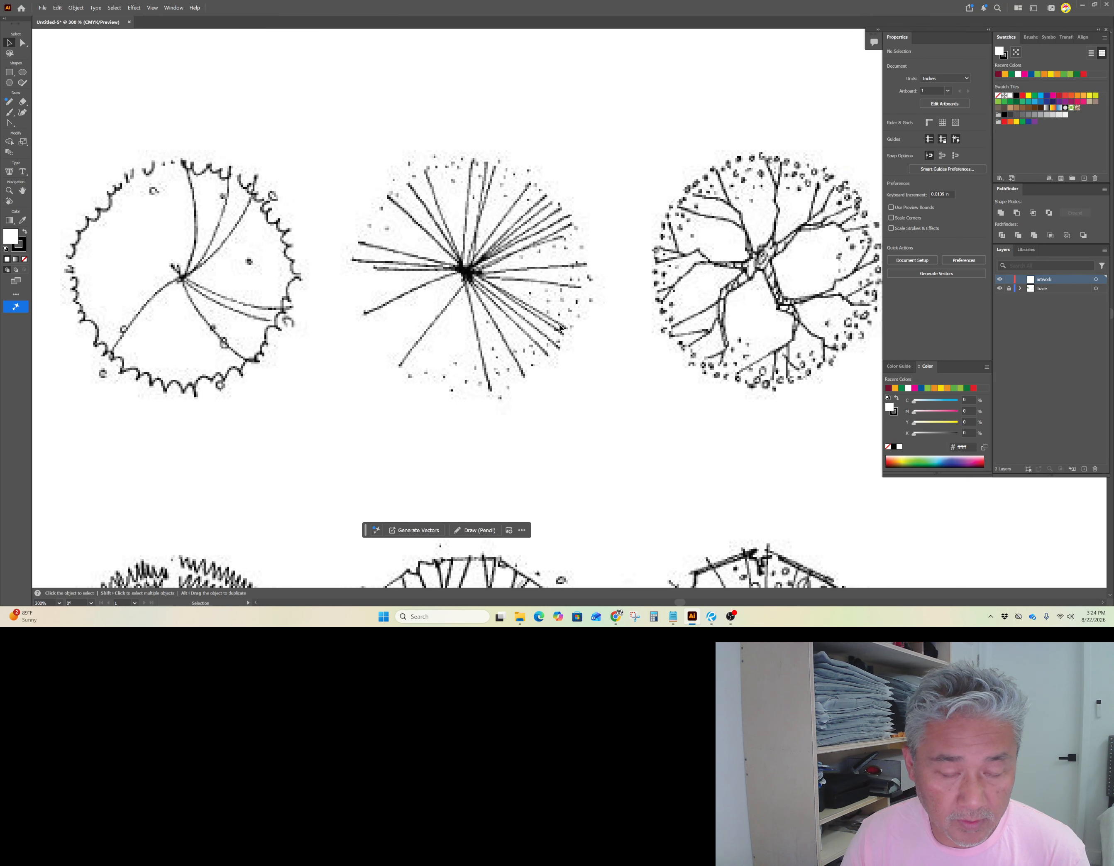
scroll(533, 317, "down", 1)
scroll(535, 317, "up", 1)
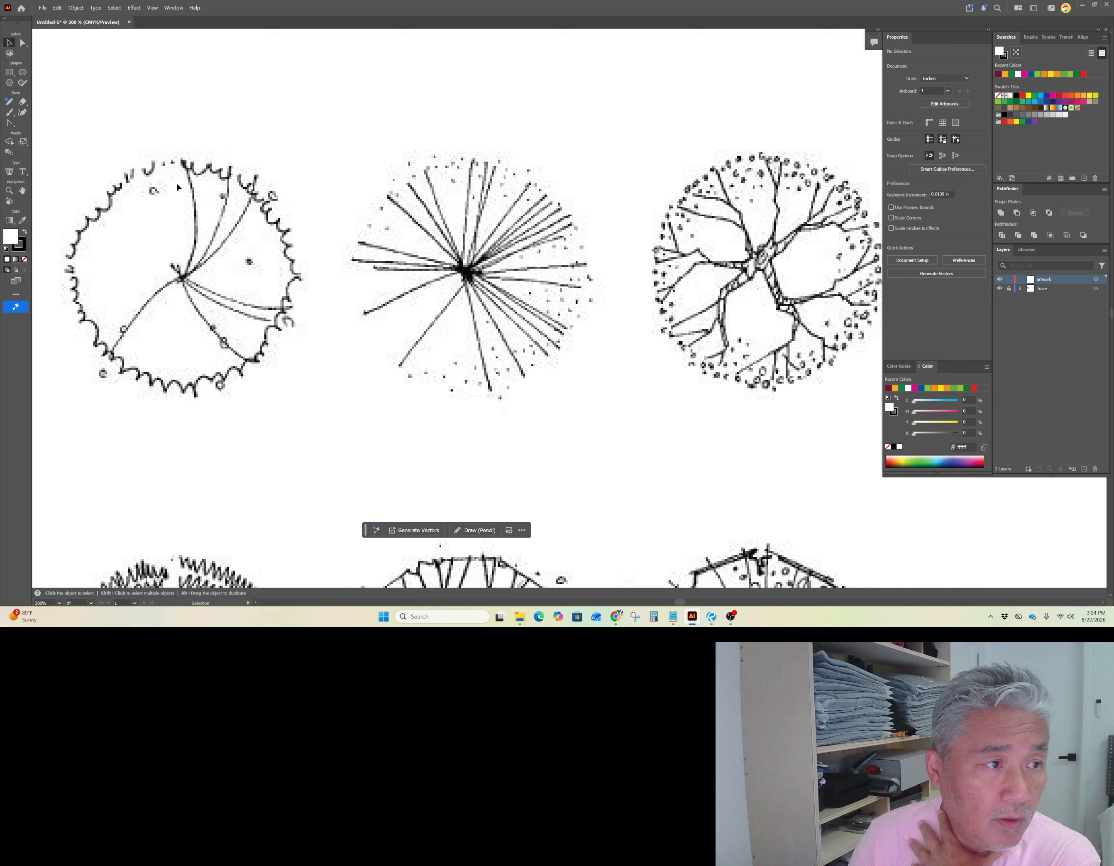
left_click(9, 122)
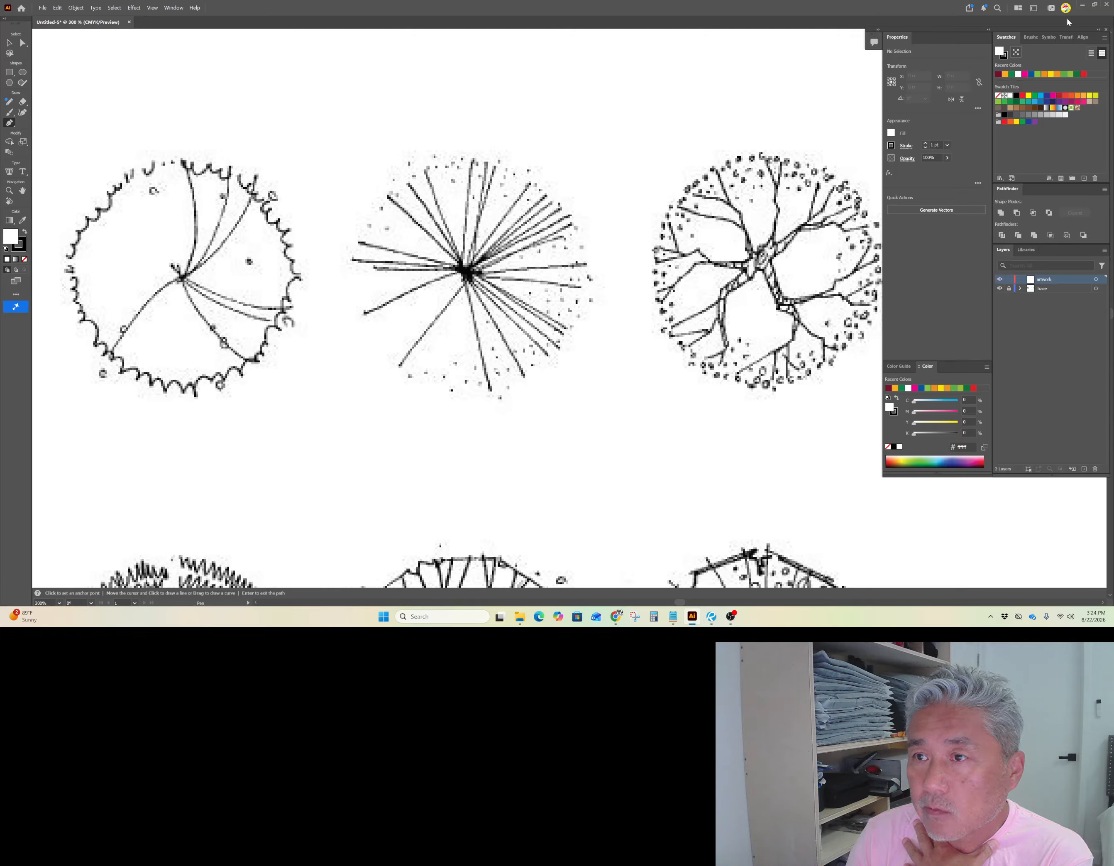
left_click(1026, 39)
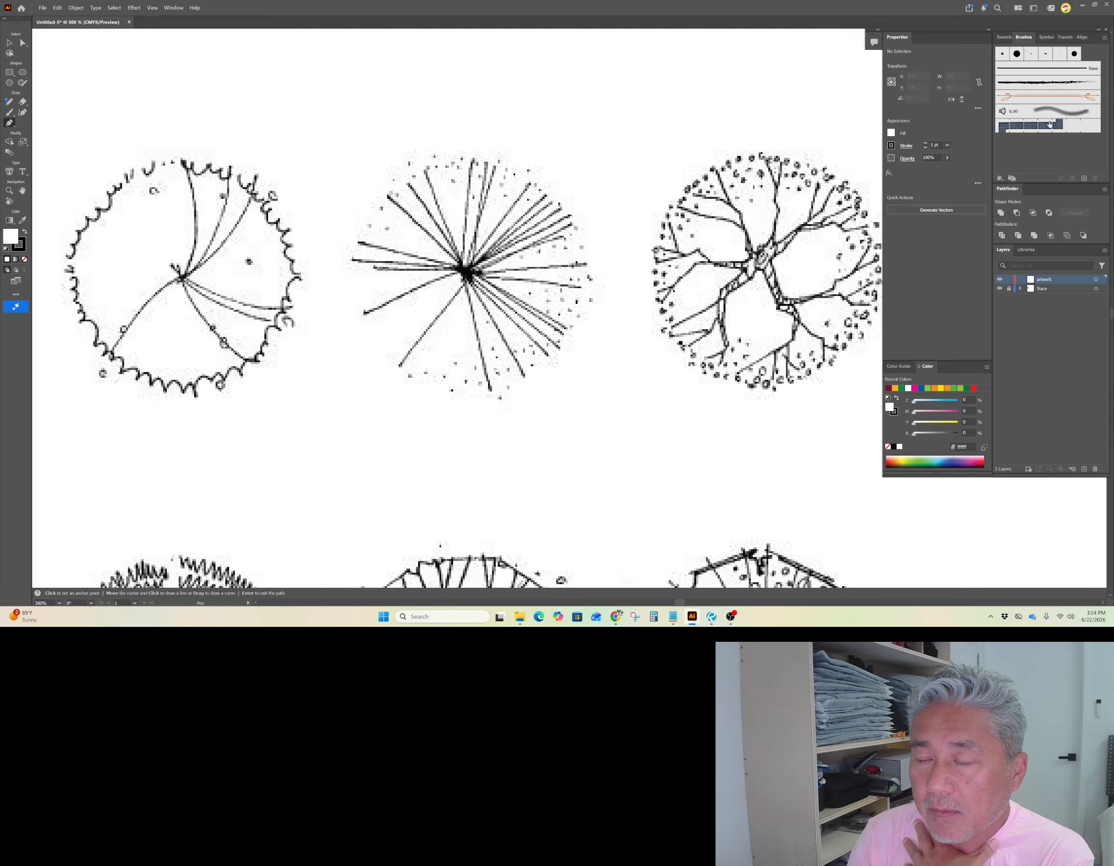
left_click(1033, 70)
left_click(405, 107)
left_click(615, 108)
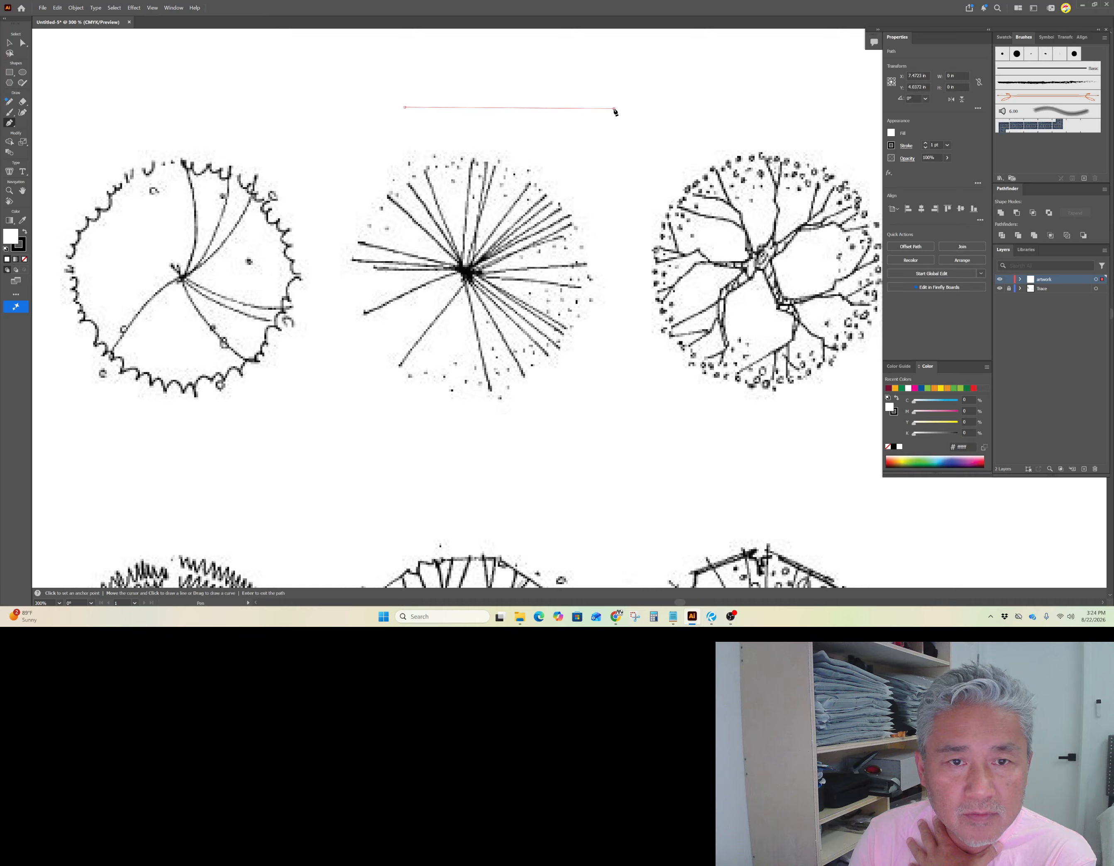
key("v")
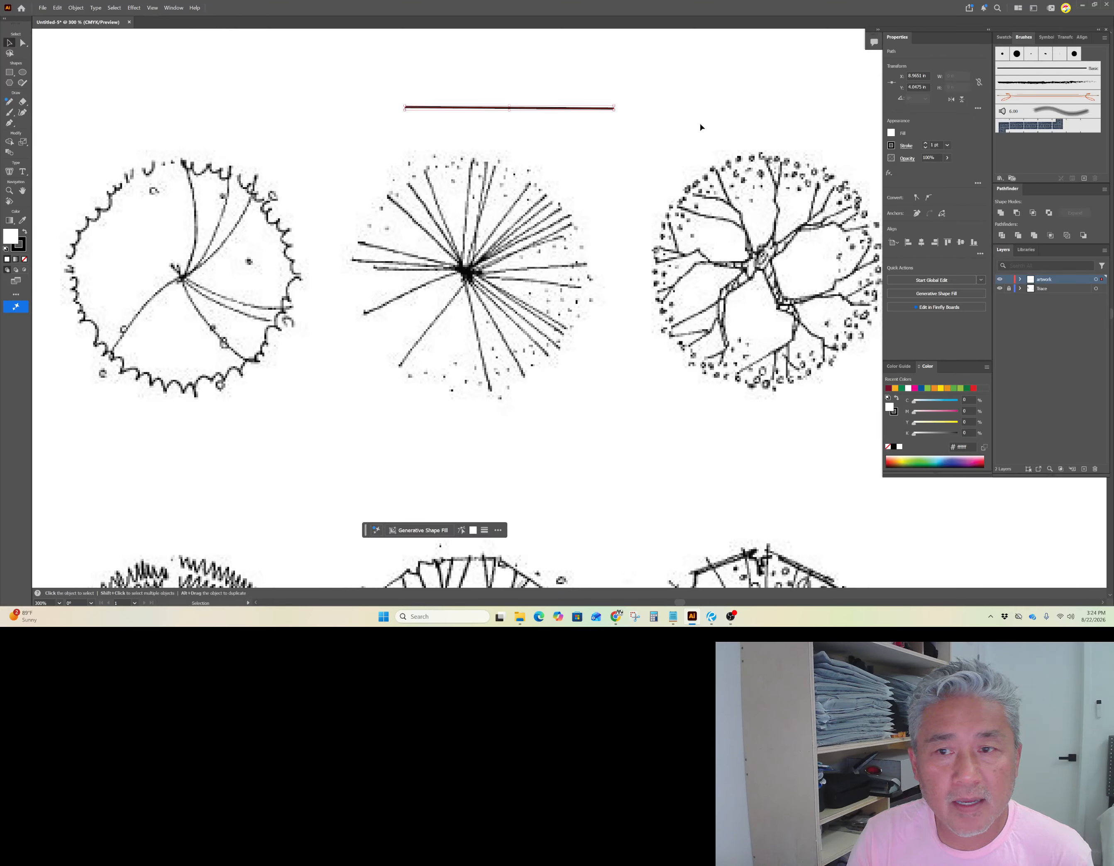
Set the new line's stroke weight to 4 pt.
left_click(947, 145)
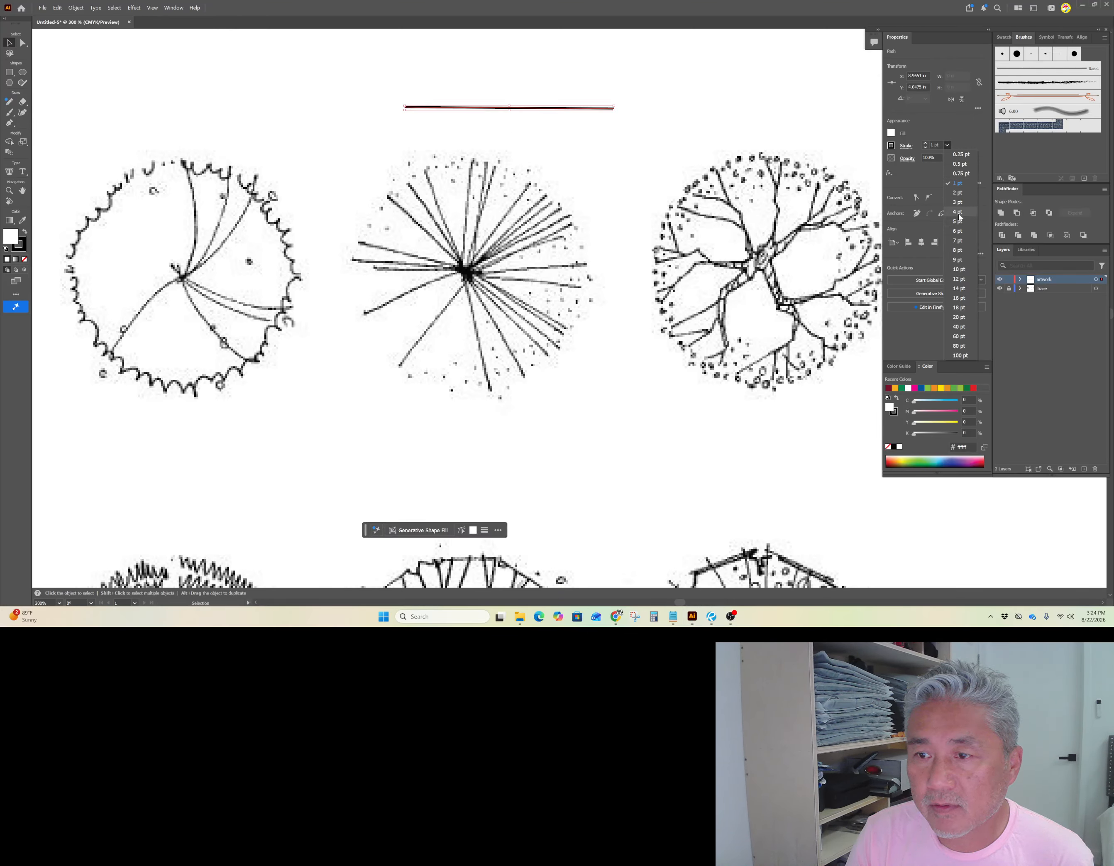
left_click(958, 217)
left_click(653, 173)
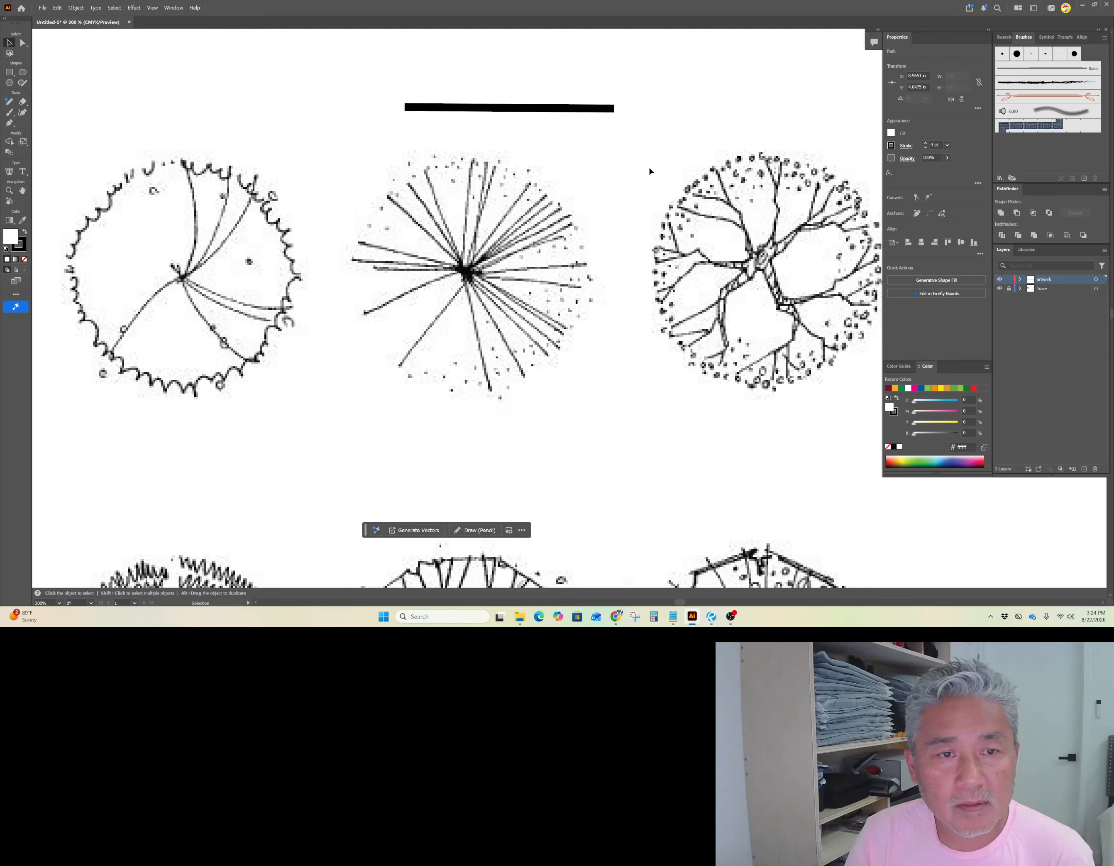
Move the thick line slightly up and left and apply the Charcoal - Feather brush to it.
left_click(549, 108)
left_click_drag(538, 110, 478, 78)
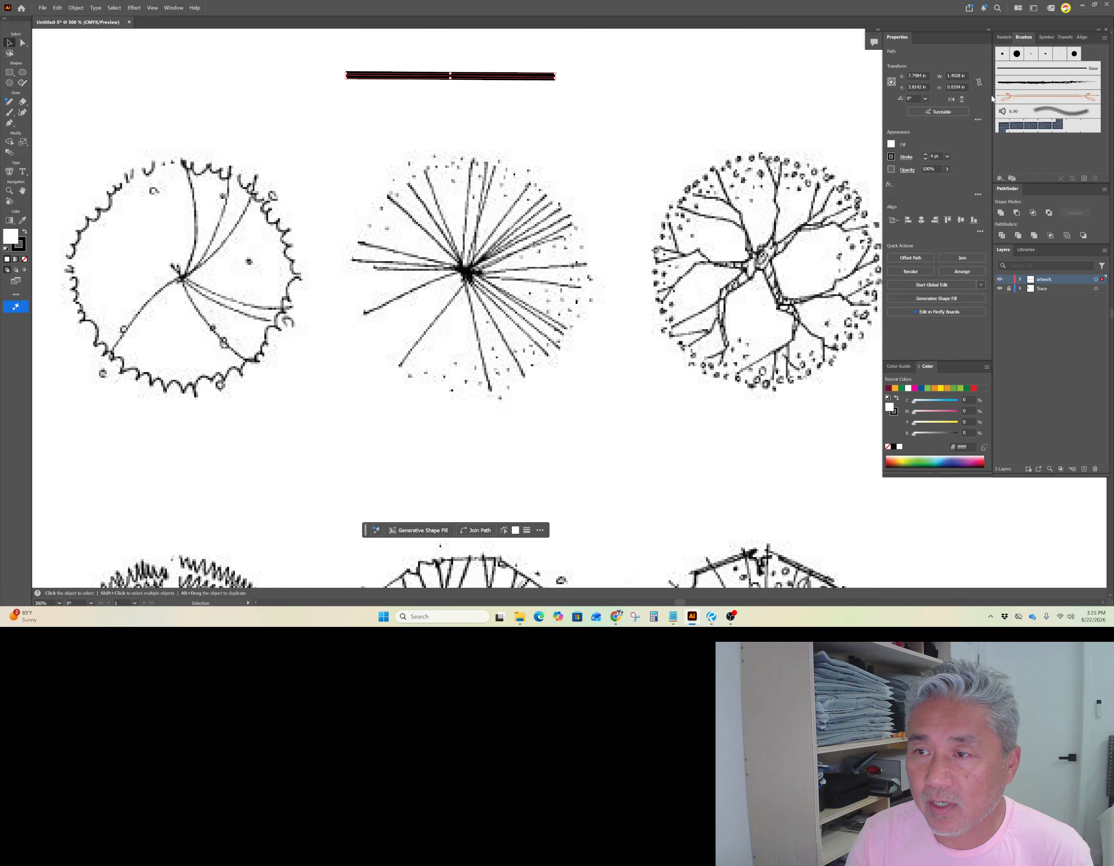
left_click(1022, 83)
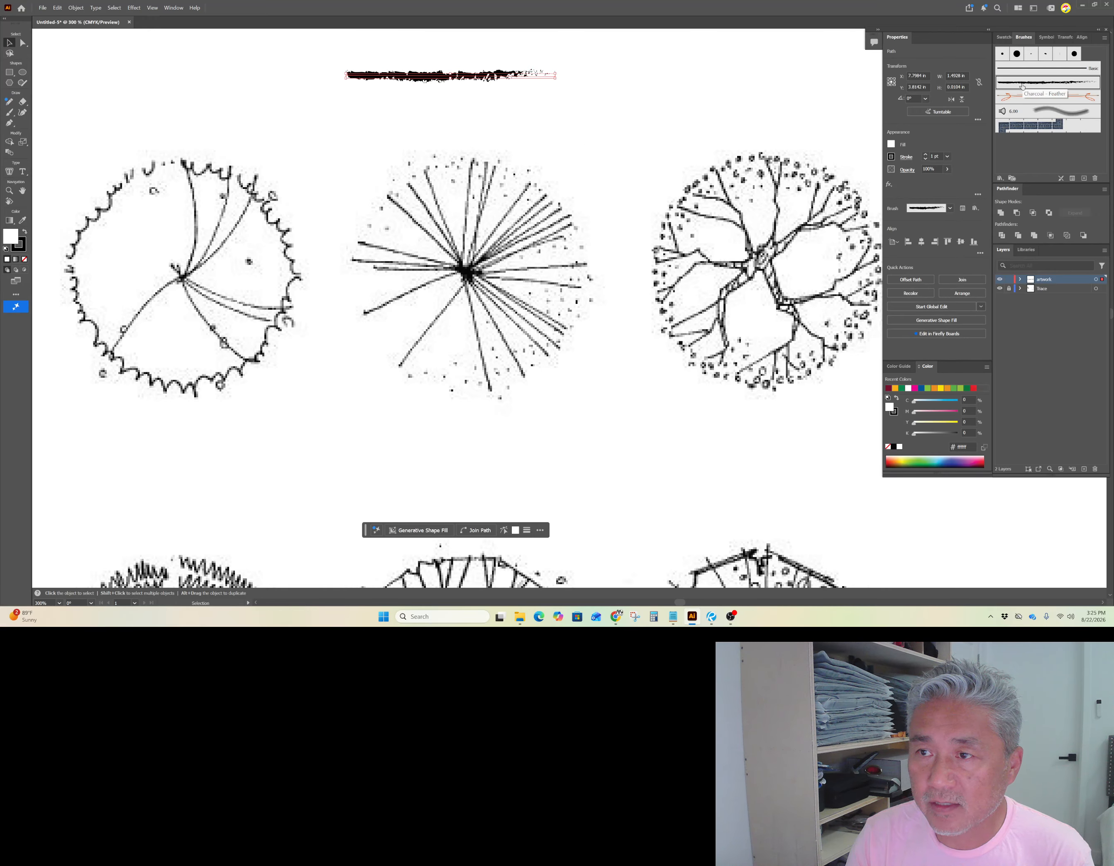
left_click(549, 135)
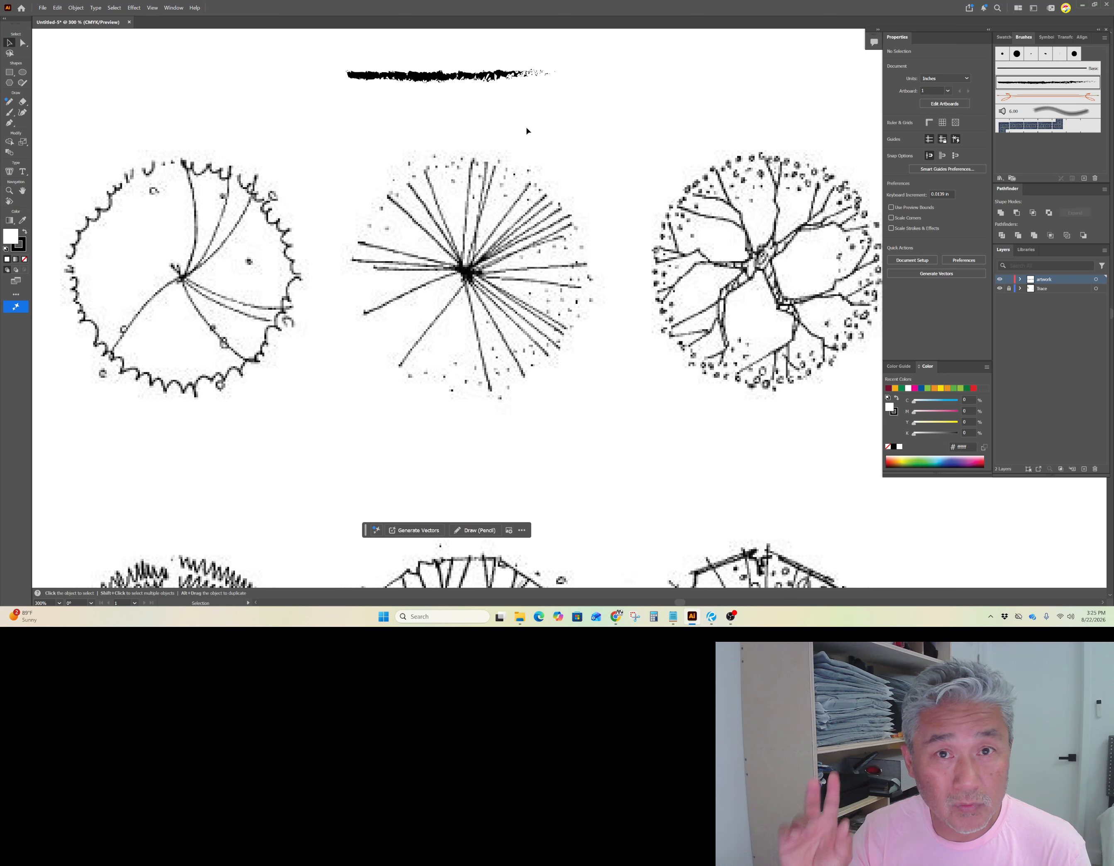
Inspect the charcoal line's rough edges up close and delete the line.
scroll(484, 77, "up", 4)
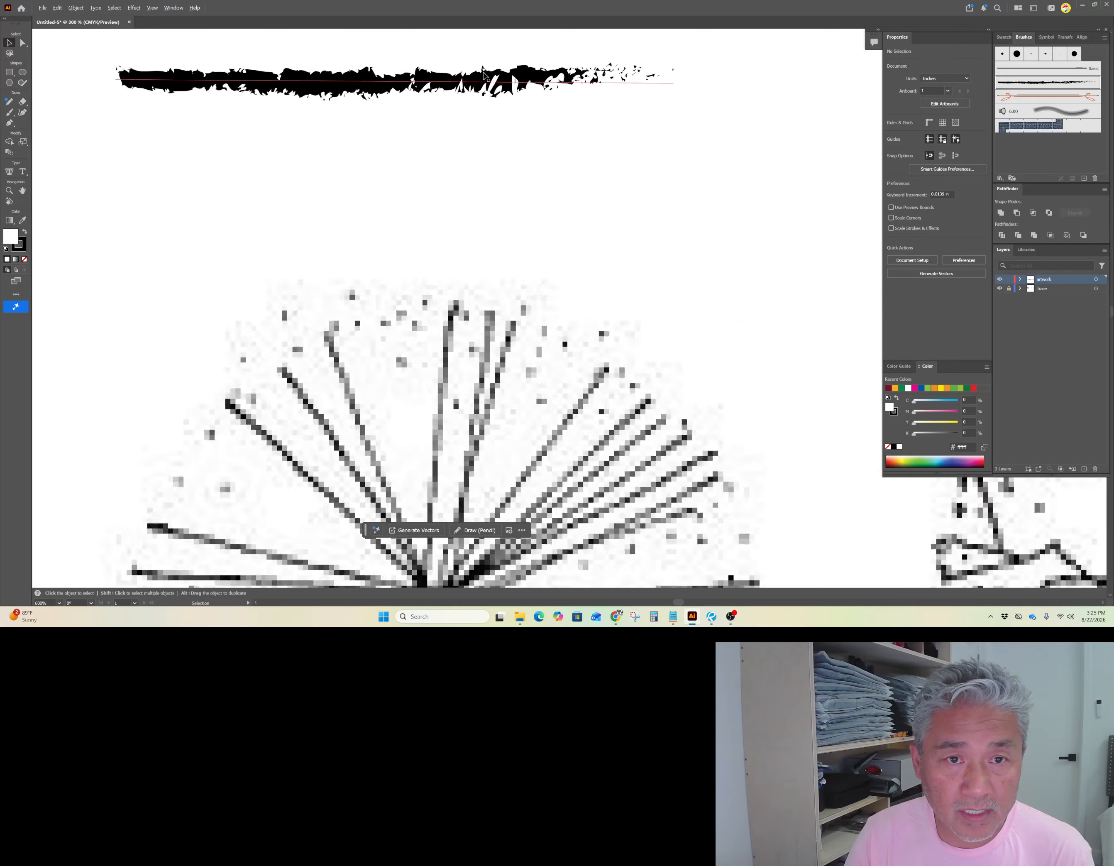
scroll(484, 77, "up", 2)
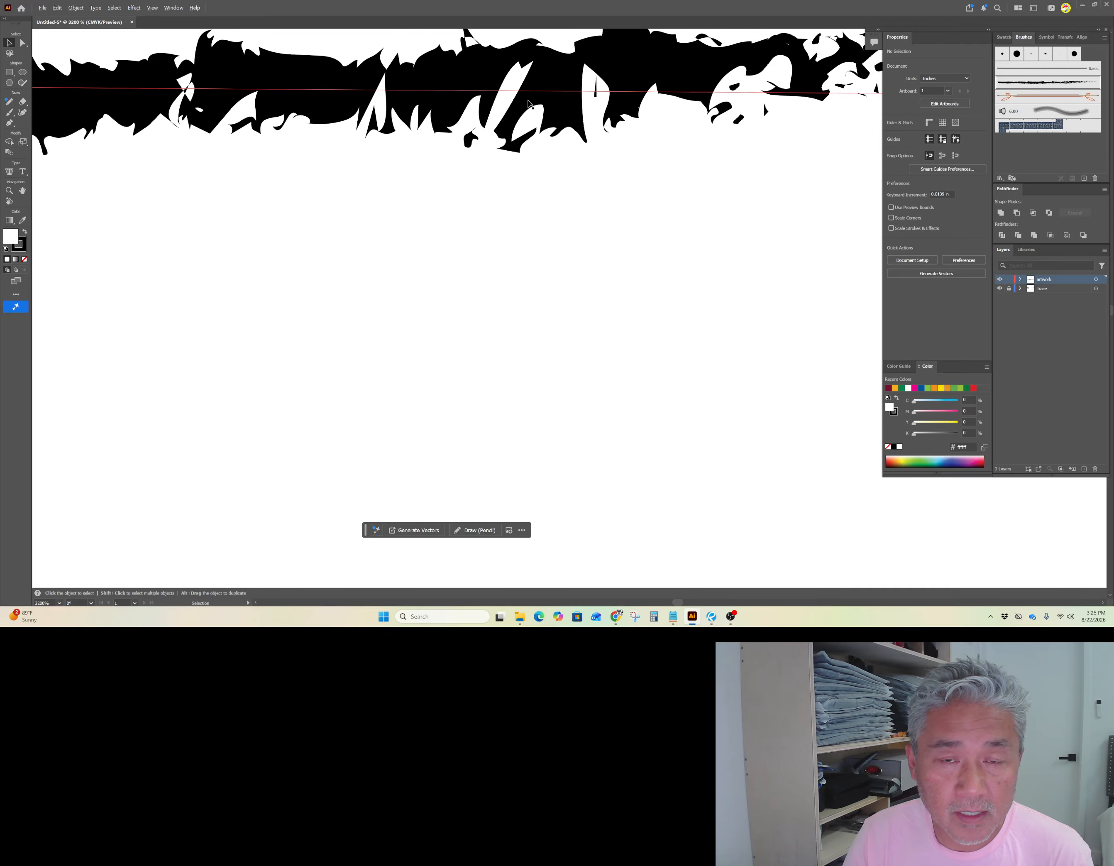
scroll(531, 72, "down", 5)
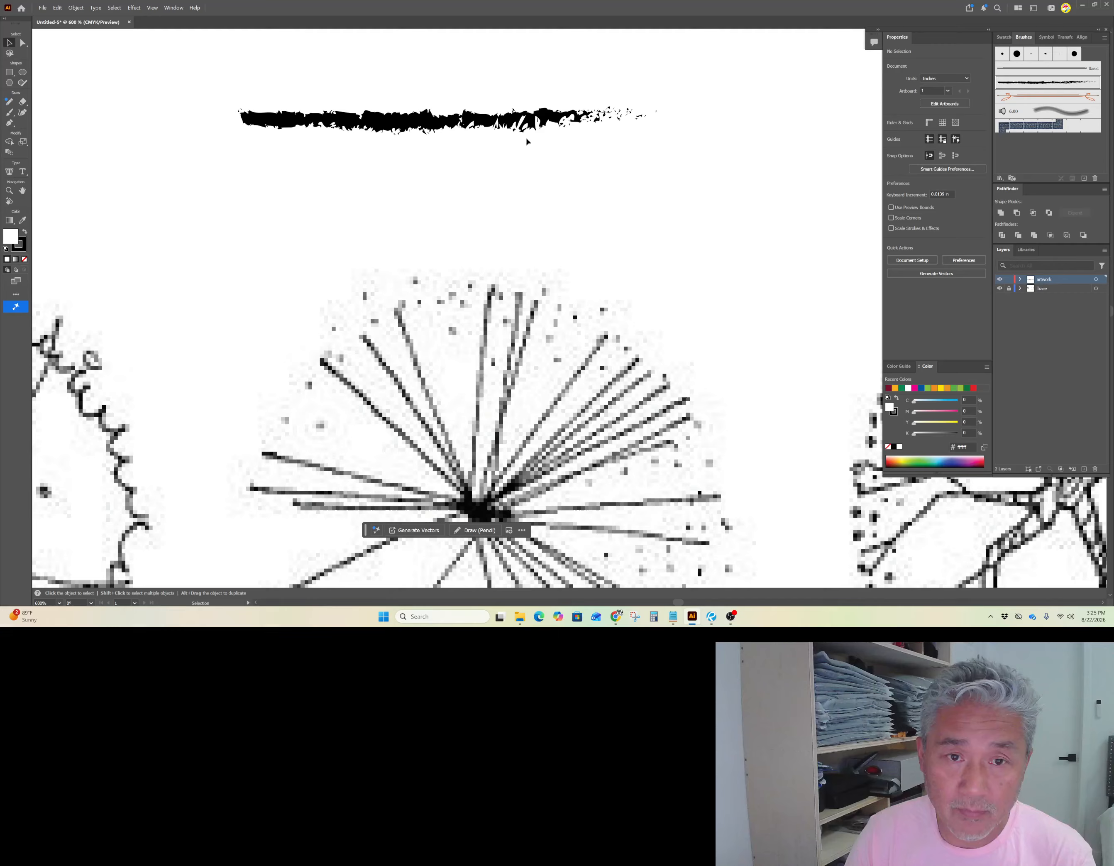
left_click(528, 130)
key("Delete")
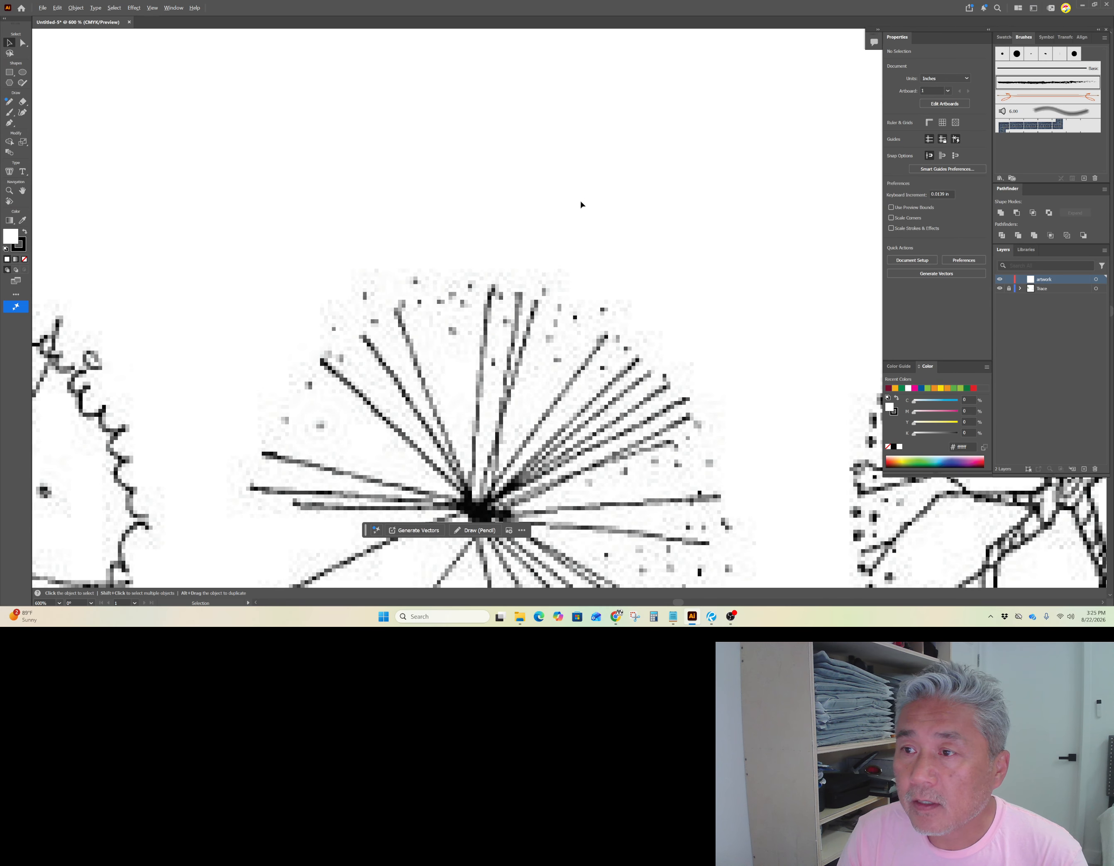
Open the Artistic_ChalkCharcoalPencil brush library.
scroll(572, 227, "down", 3)
key("space")
left_click_drag(595, 284, 586, 265)
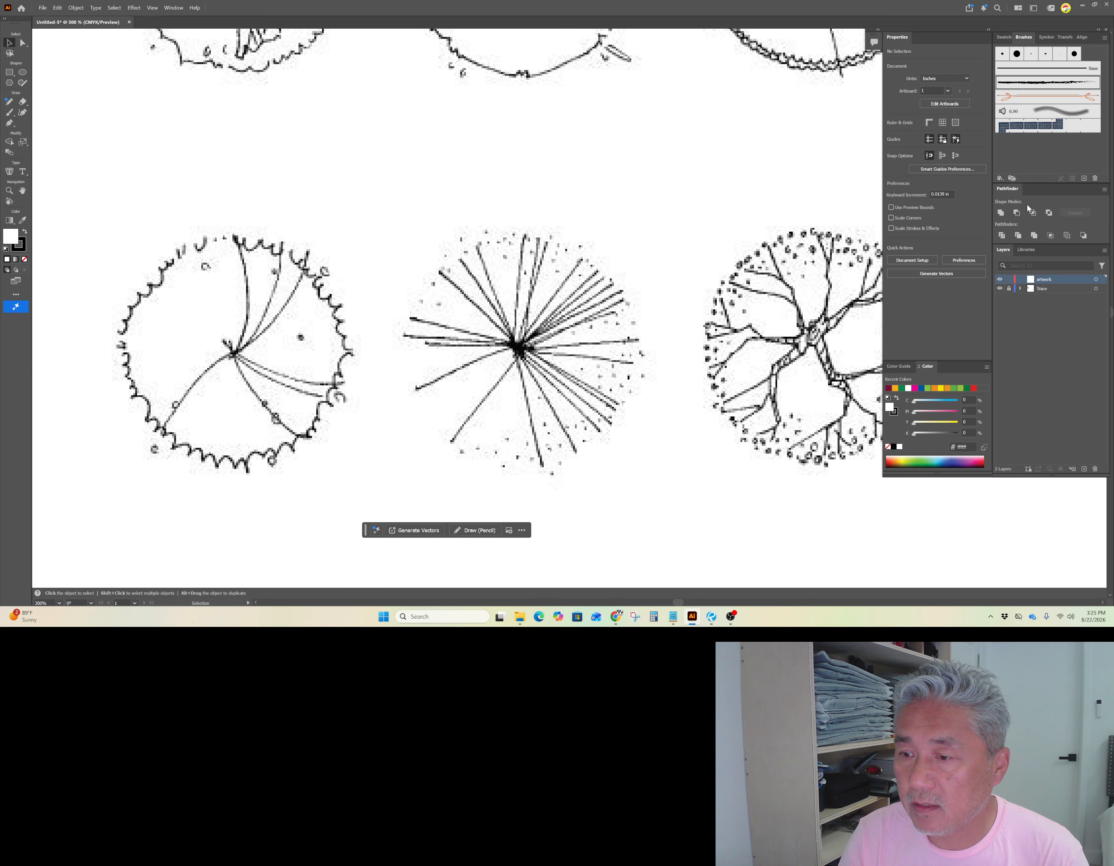
left_click(1044, 37)
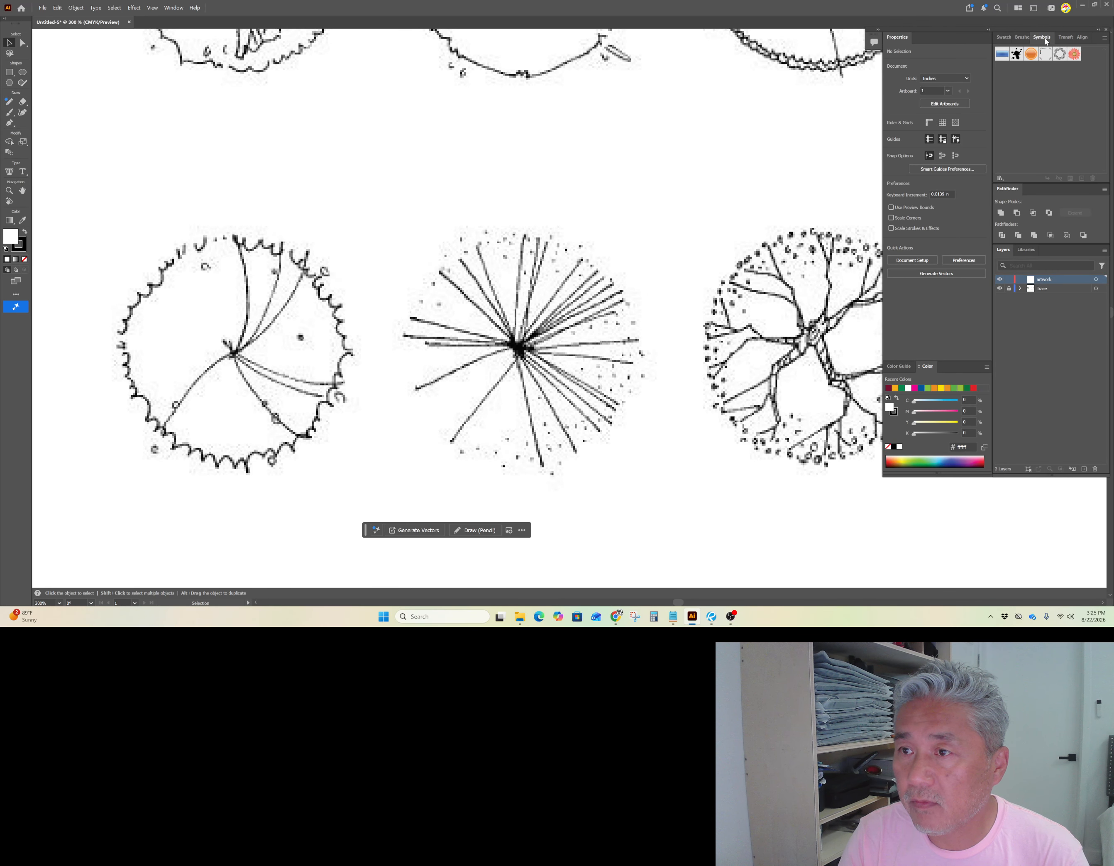
left_click(1027, 38)
left_click(1062, 36)
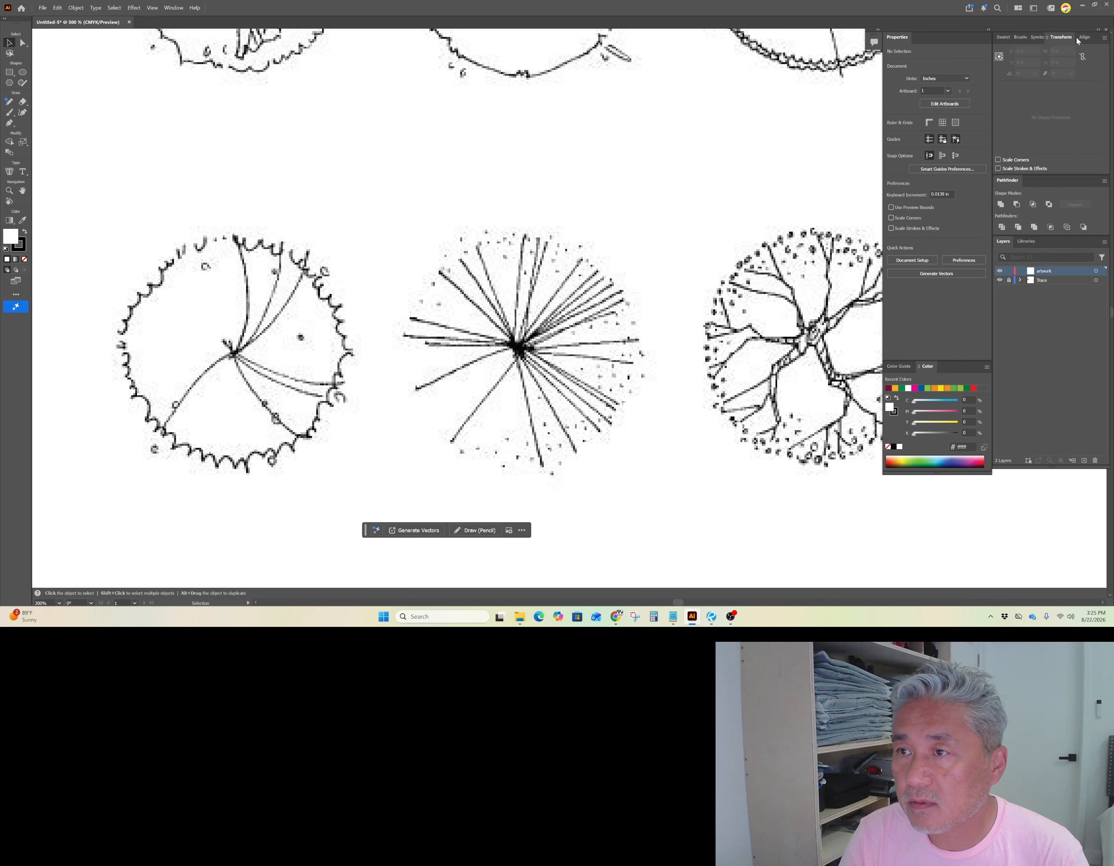
left_click(1022, 37)
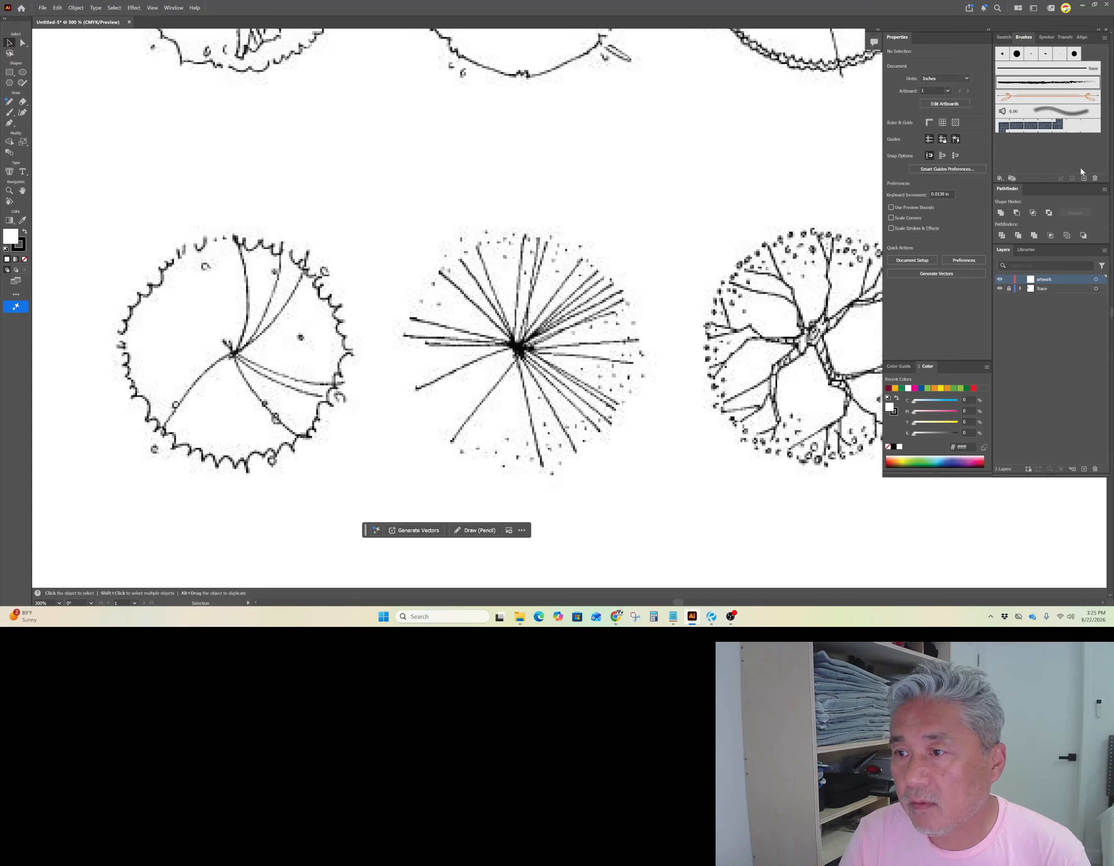
left_click(1104, 39)
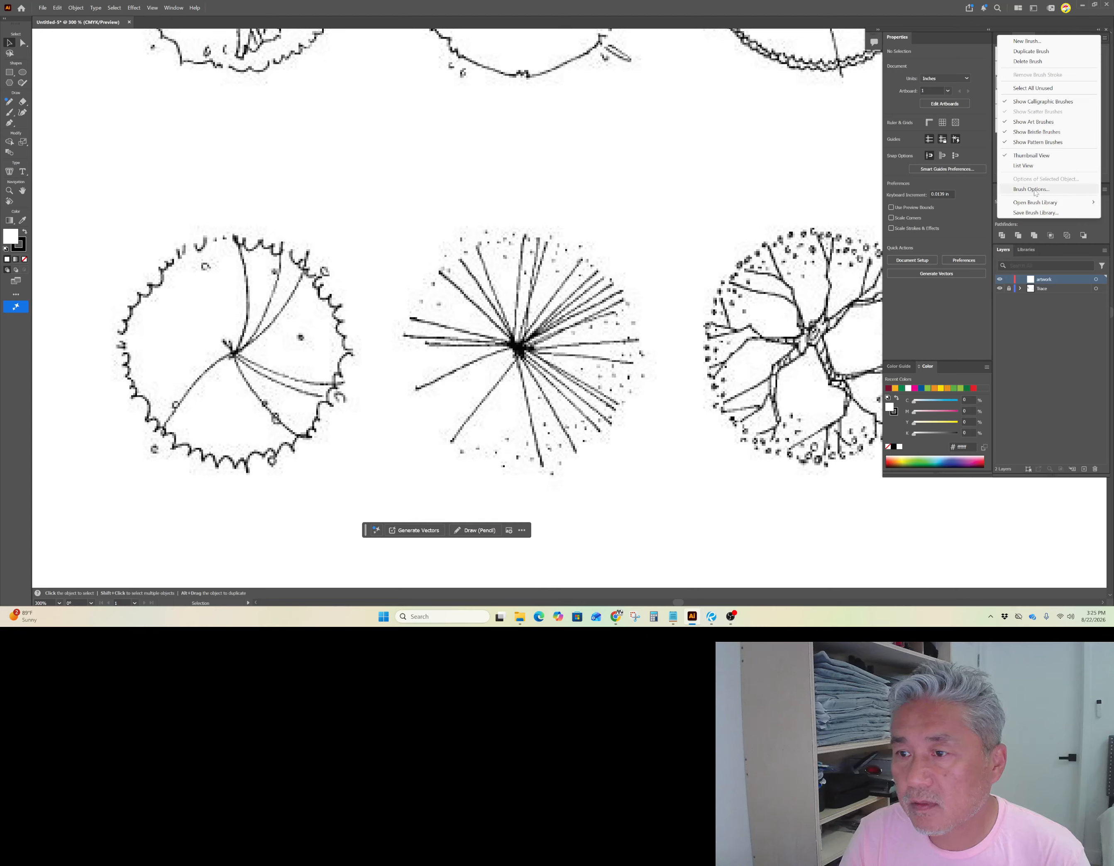
mouse_move(1035, 202)
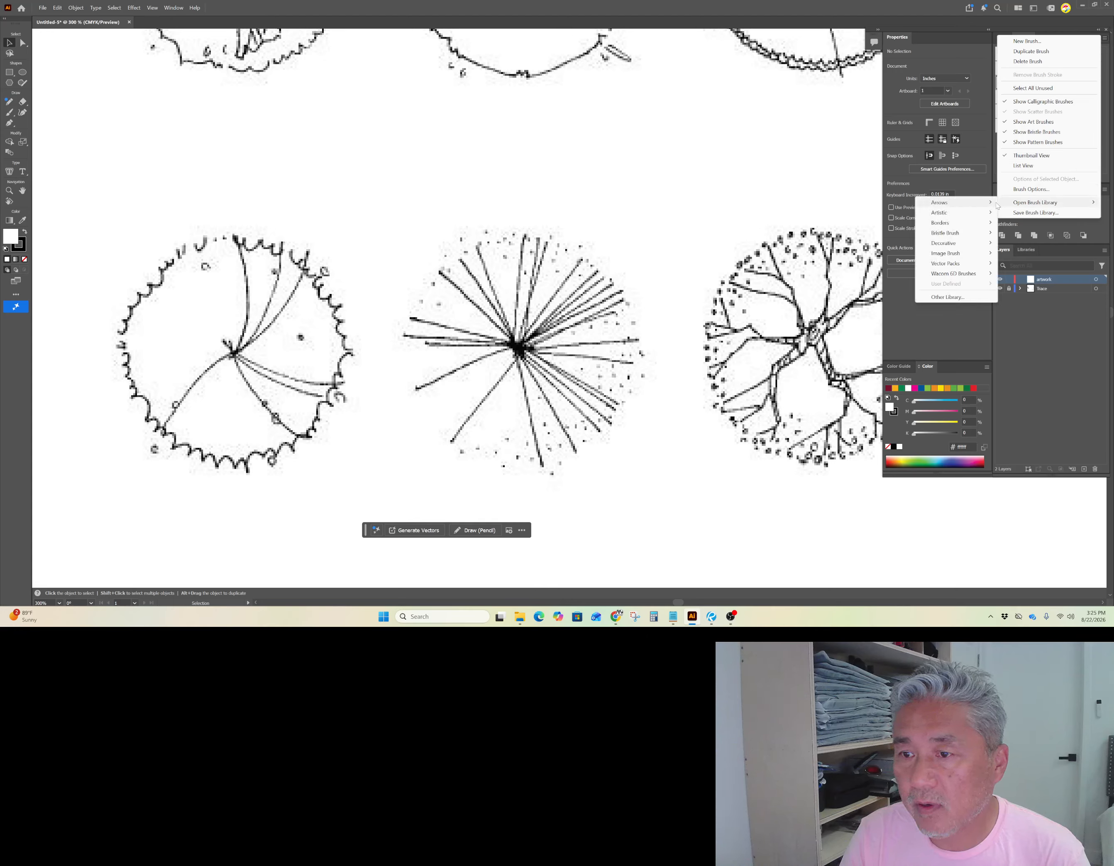
mouse_move(941, 215)
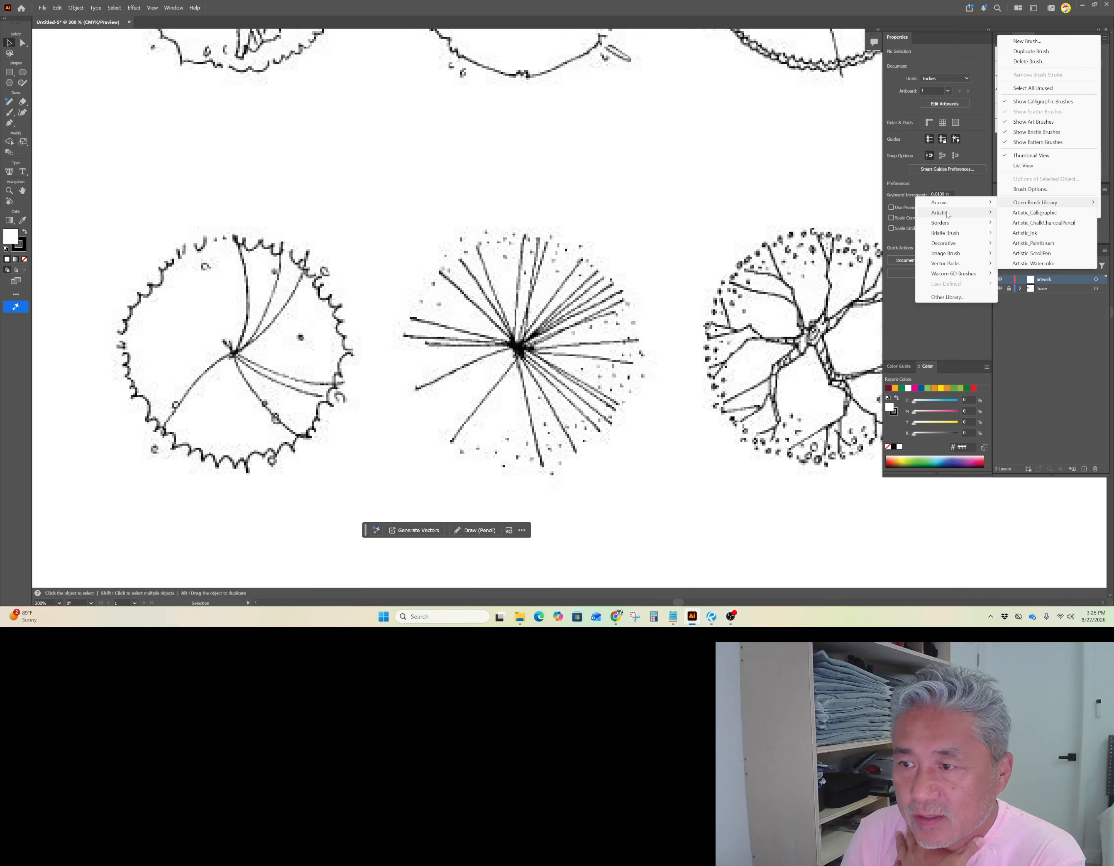
left_click(1047, 227)
Enlarge the chalk, charcoal and pencil library, browse its brushes and move it clear of the middle tree.
left_click_drag(589, 293, 495, 145)
left_click_drag(531, 209, 656, 335)
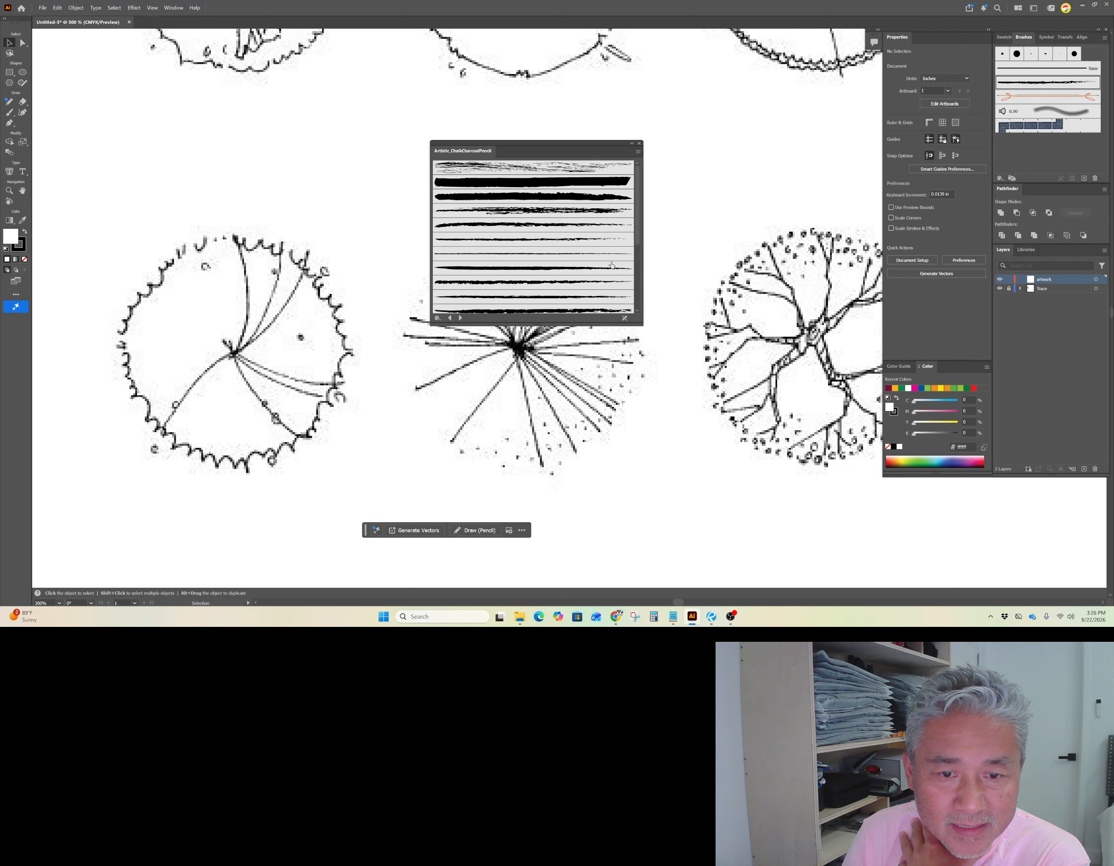
scroll(544, 252, "down", 10)
scroll(544, 252, "down", 10)
scroll(545, 254, "up", 15)
left_click_drag(544, 144, 253, 148)
Draw a nearly horizontal line about 1.88 in long above the middle radial tree and apply the library's first, scribbled brush.
left_click(9, 123)
left_click(417, 160)
left_click(681, 164)
left_click(242, 171)
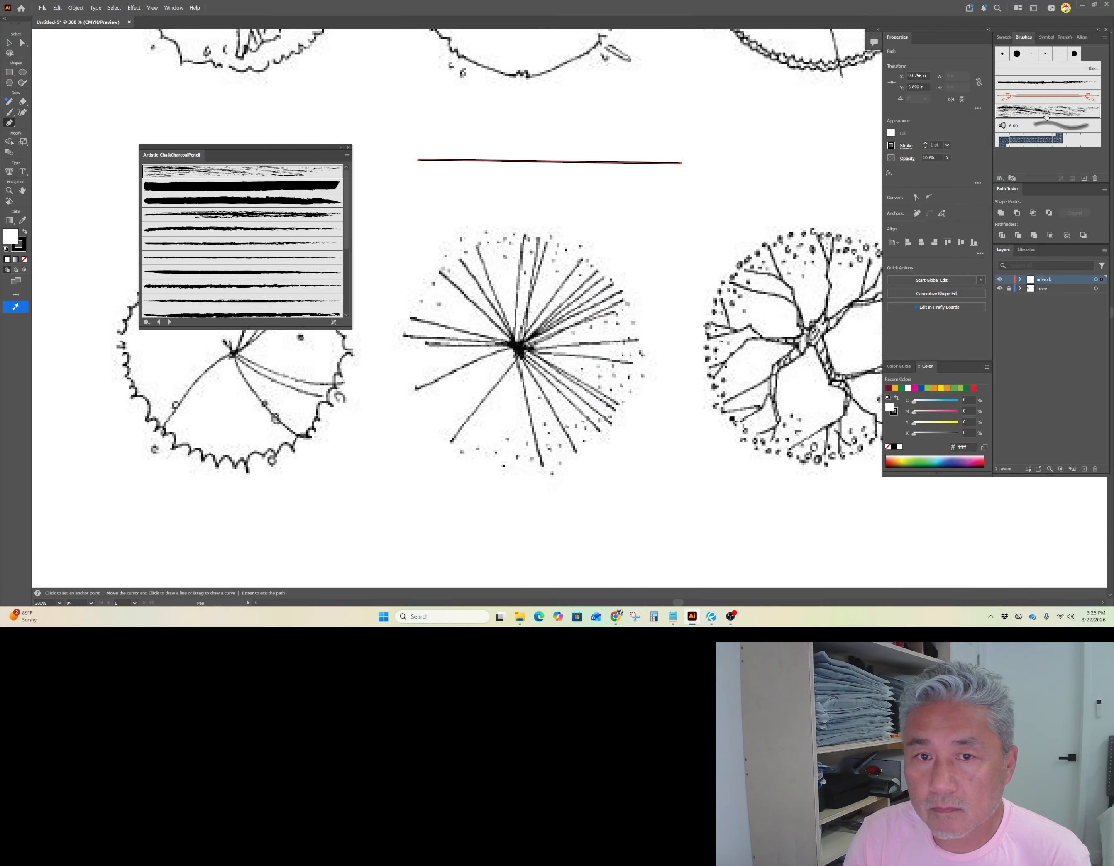
left_click(602, 220)
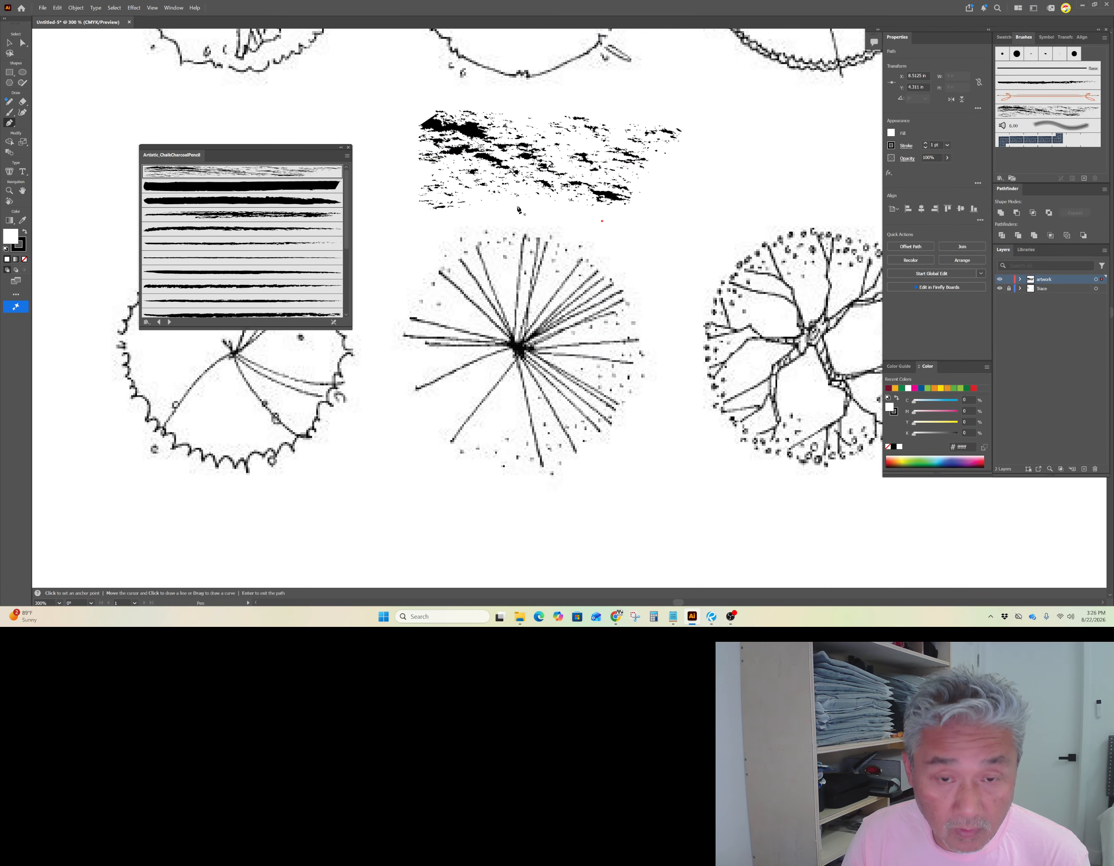
Inspect the scribbled stroke up close, stretch it to about 4.93 in wide and close the brush library.
scroll(512, 207, "up", 15)
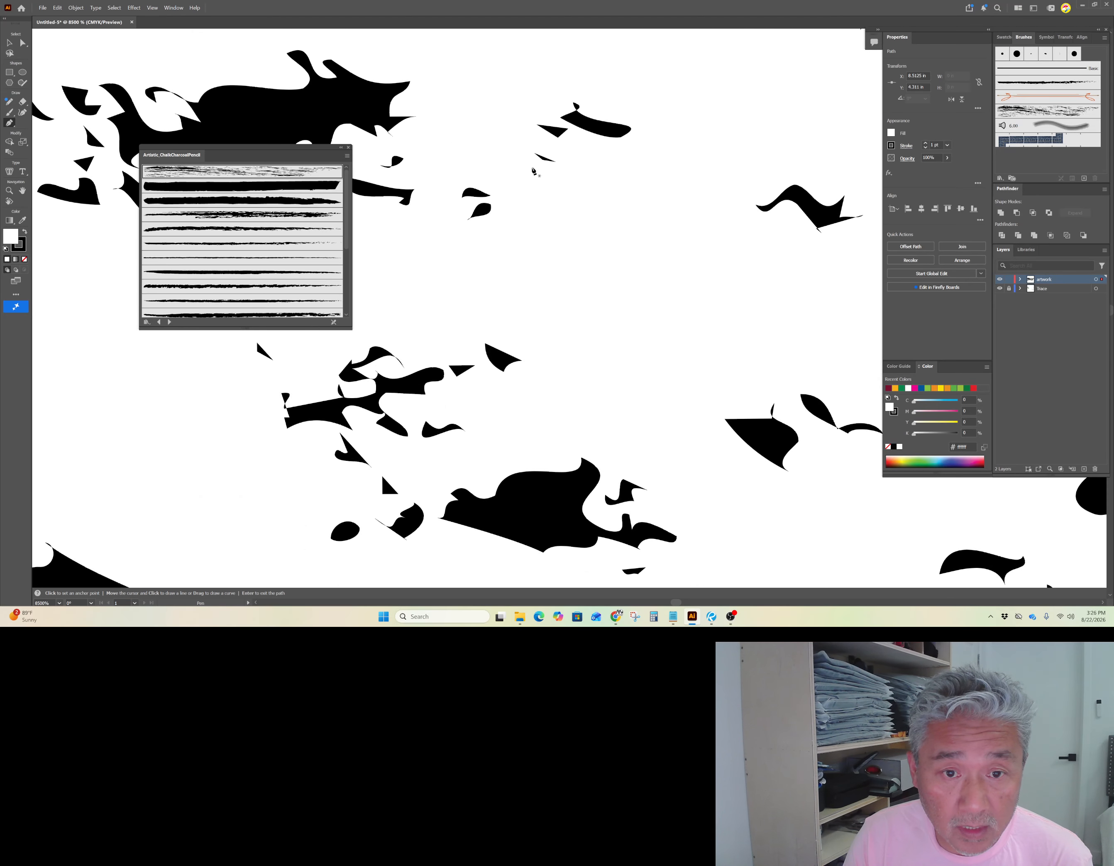
scroll(541, 160, "up", 3)
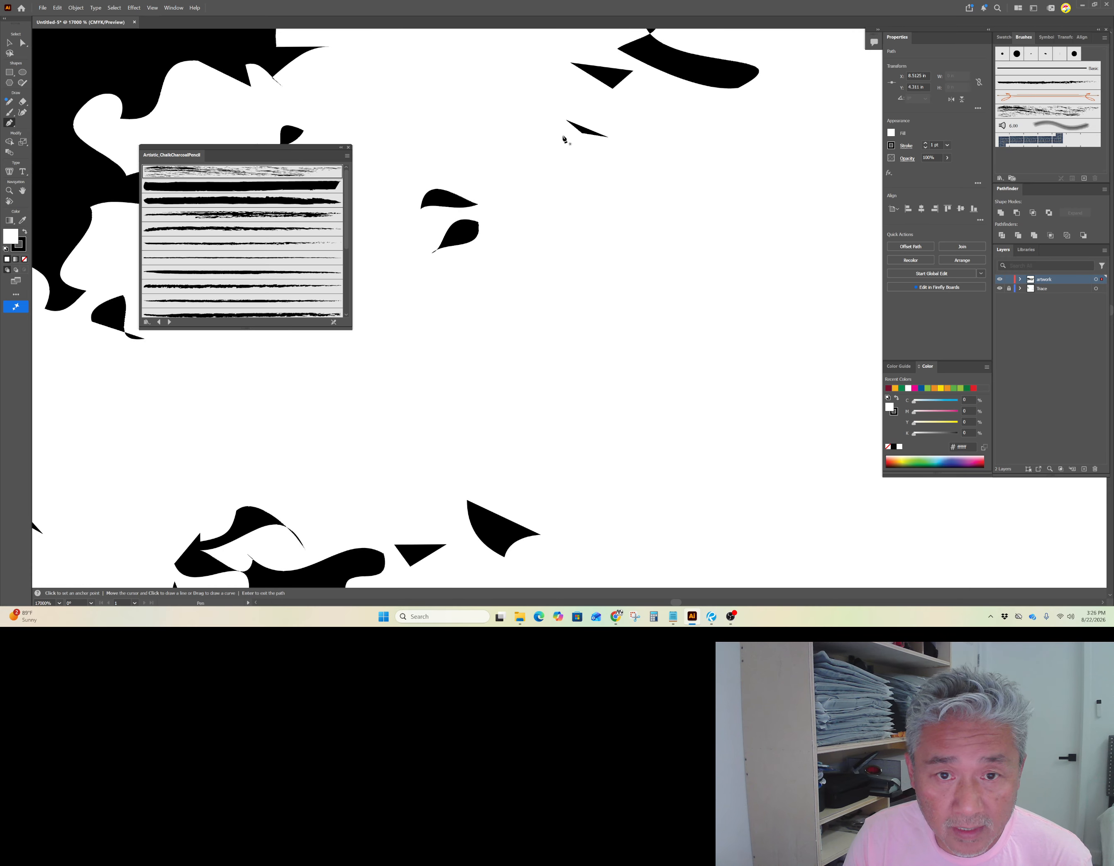
scroll(510, 216, "down", 18)
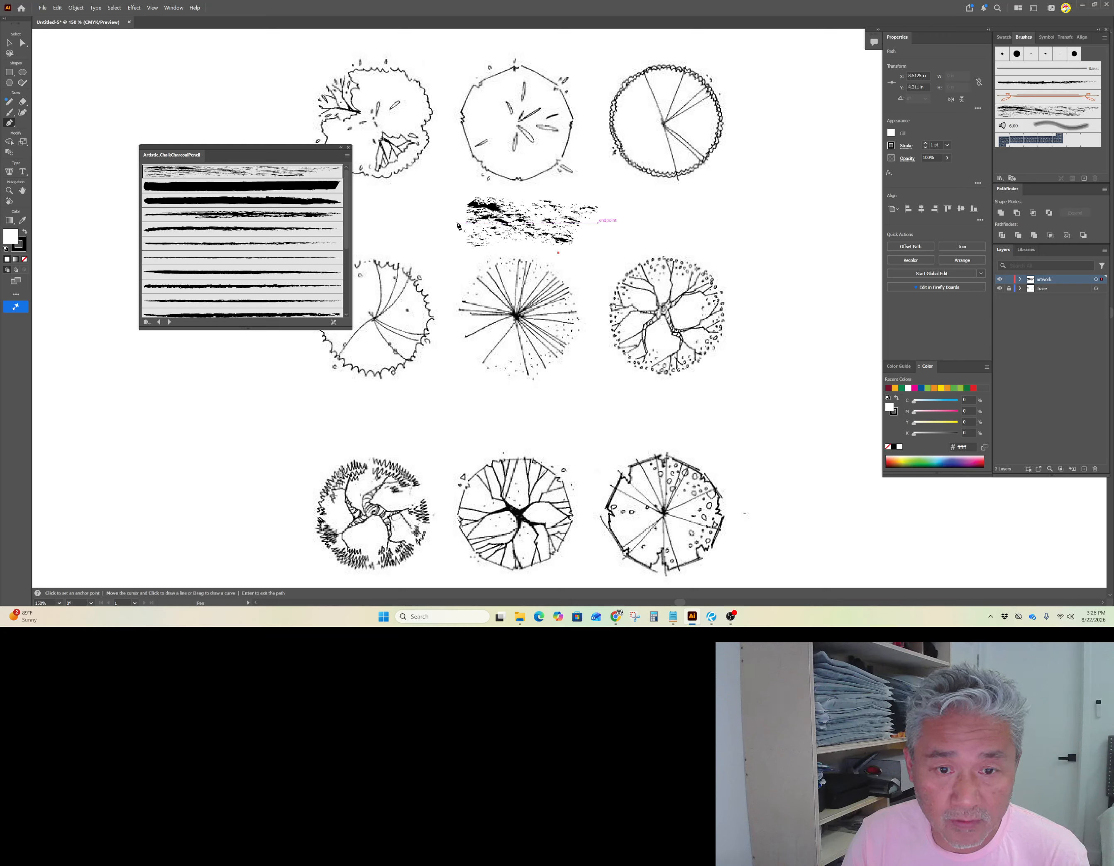
left_click(9, 43)
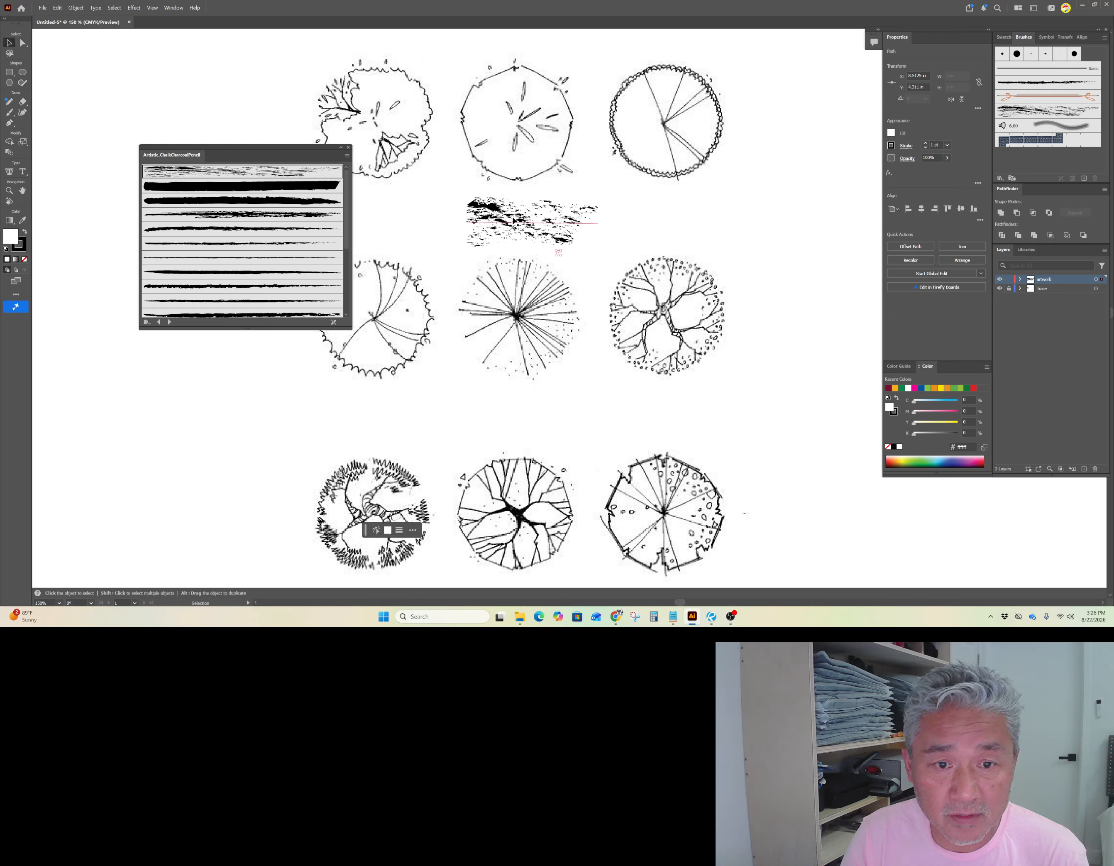
left_click(599, 223)
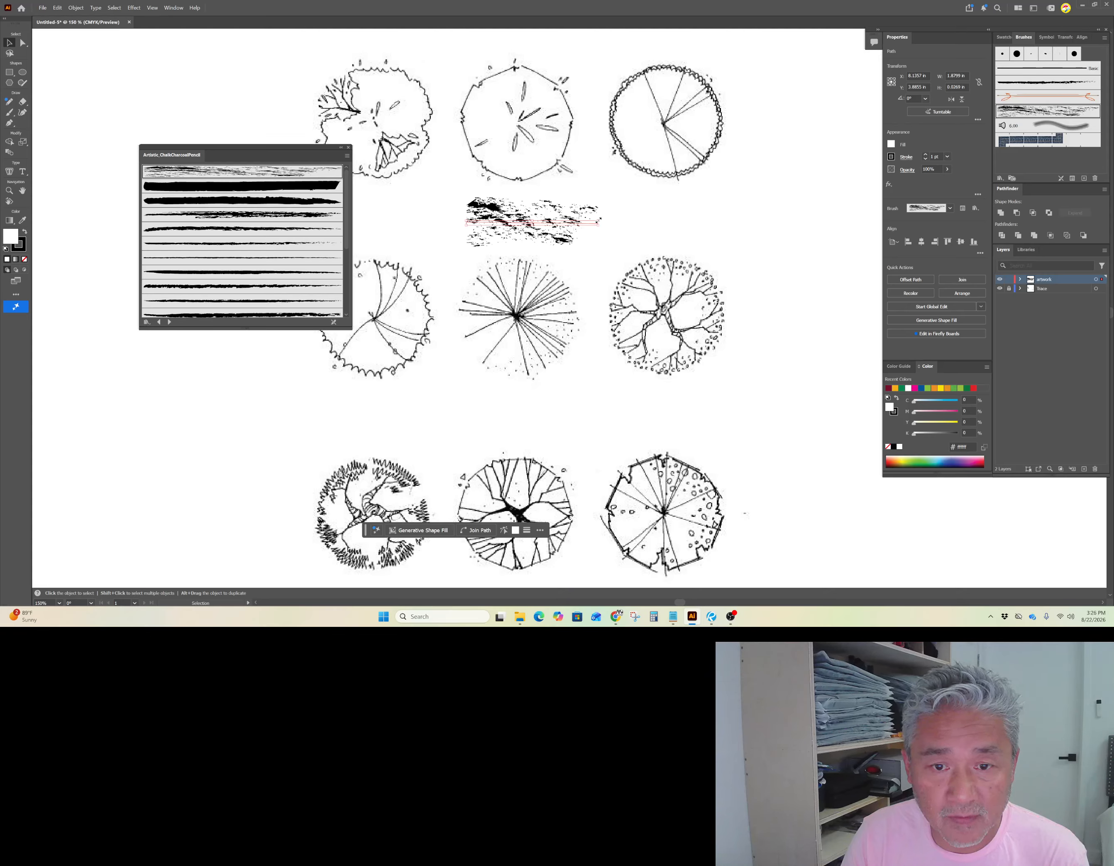
mouse_move(599, 224)
left_mouse_down()
mouse_move(845, 183)
mouse_move(812, 208)
left_mouse_up()
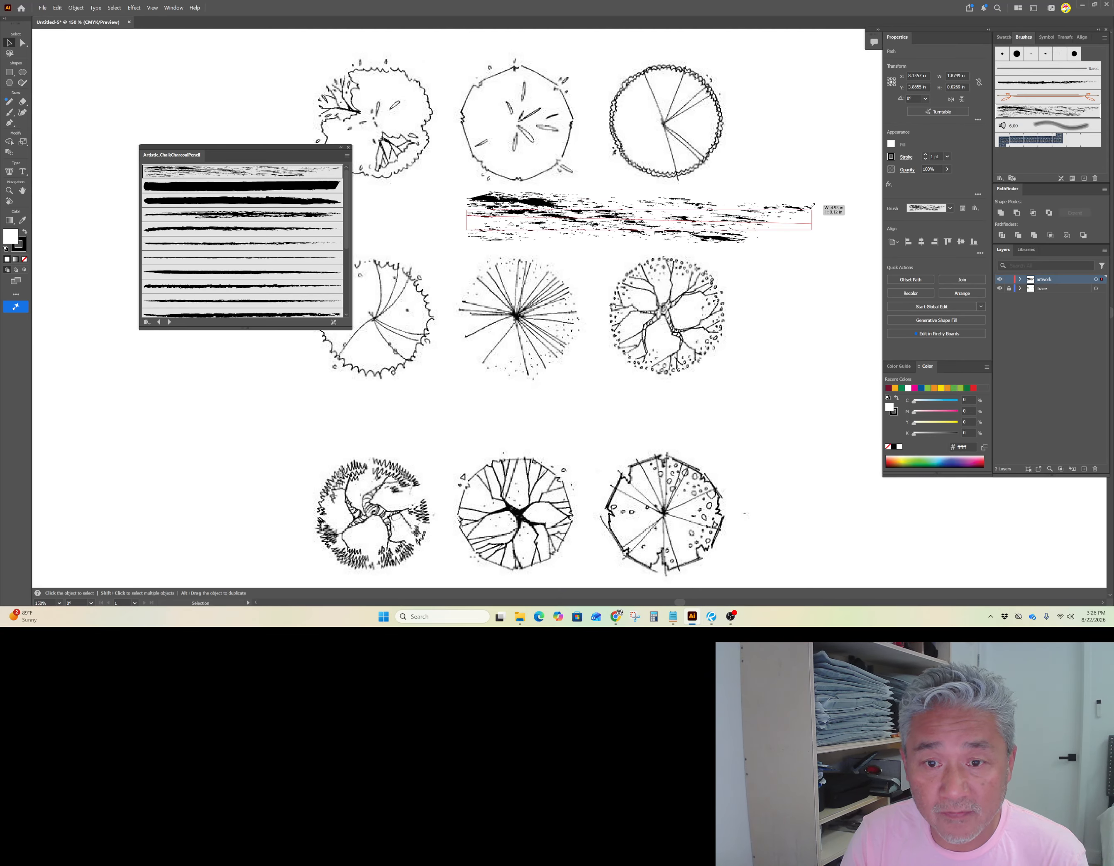
left_click(348, 147)
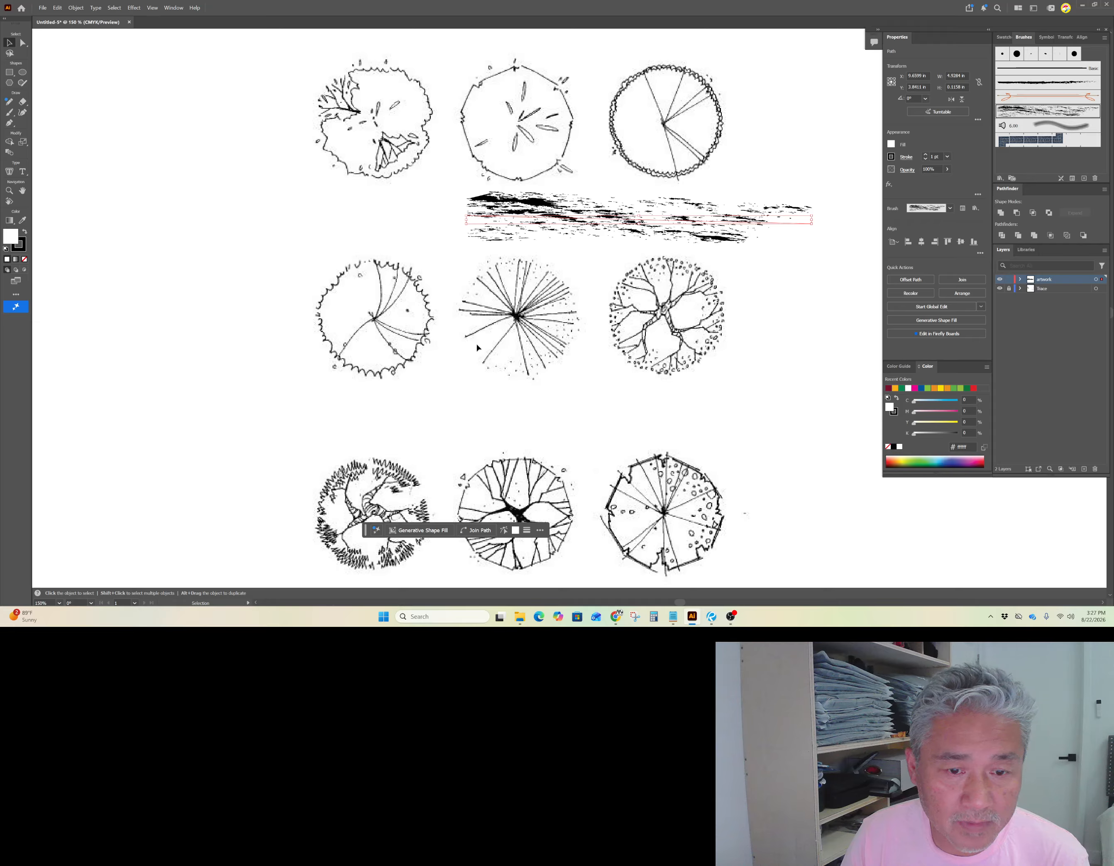
Delete the stretched scribble stroke above the middle radial tree.
key("ctrl+shift+a")
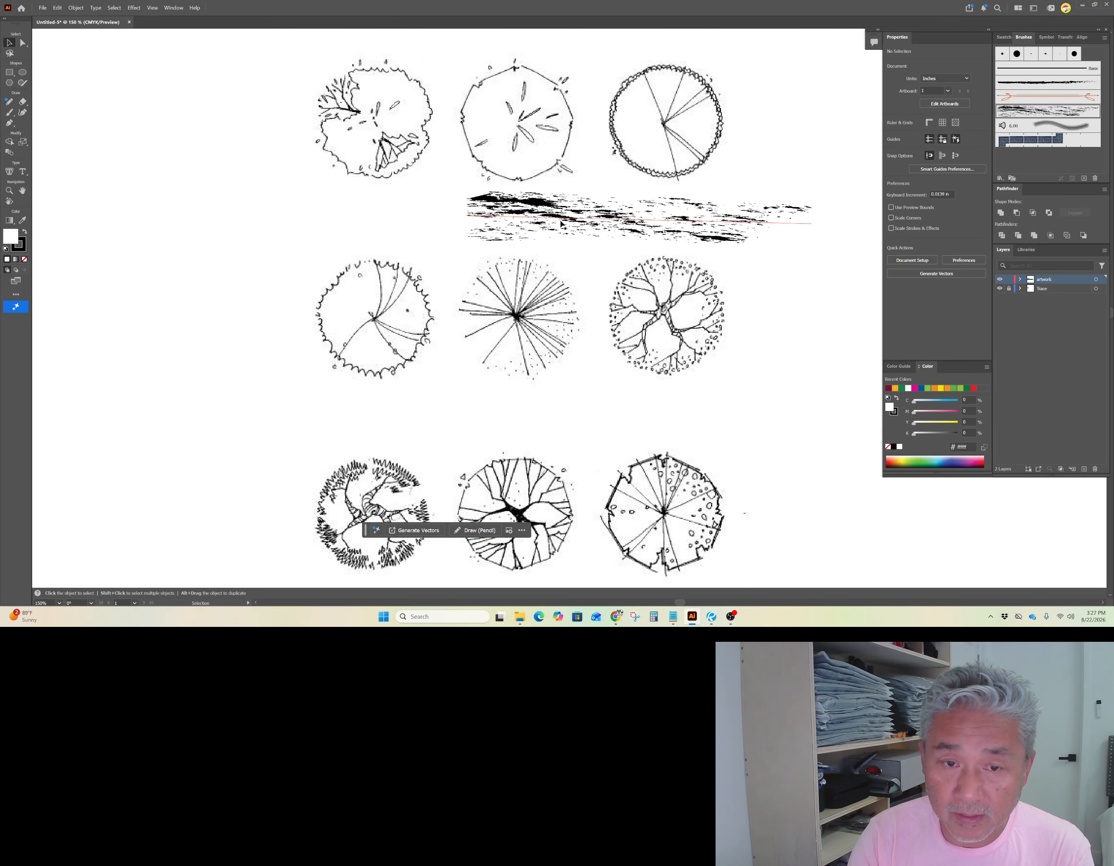
left_click(562, 222)
left_click(564, 247)
Trace four upper-right spokes of the middle radial tree as straight lines from its center with the Pen tool.
scroll(537, 321, "up", 3)
key("p")
left_click(487, 304)
left_click(510, 163)
left_click(522, 168)
left_click(566, 190)
left_click(589, 209)
key("Return")
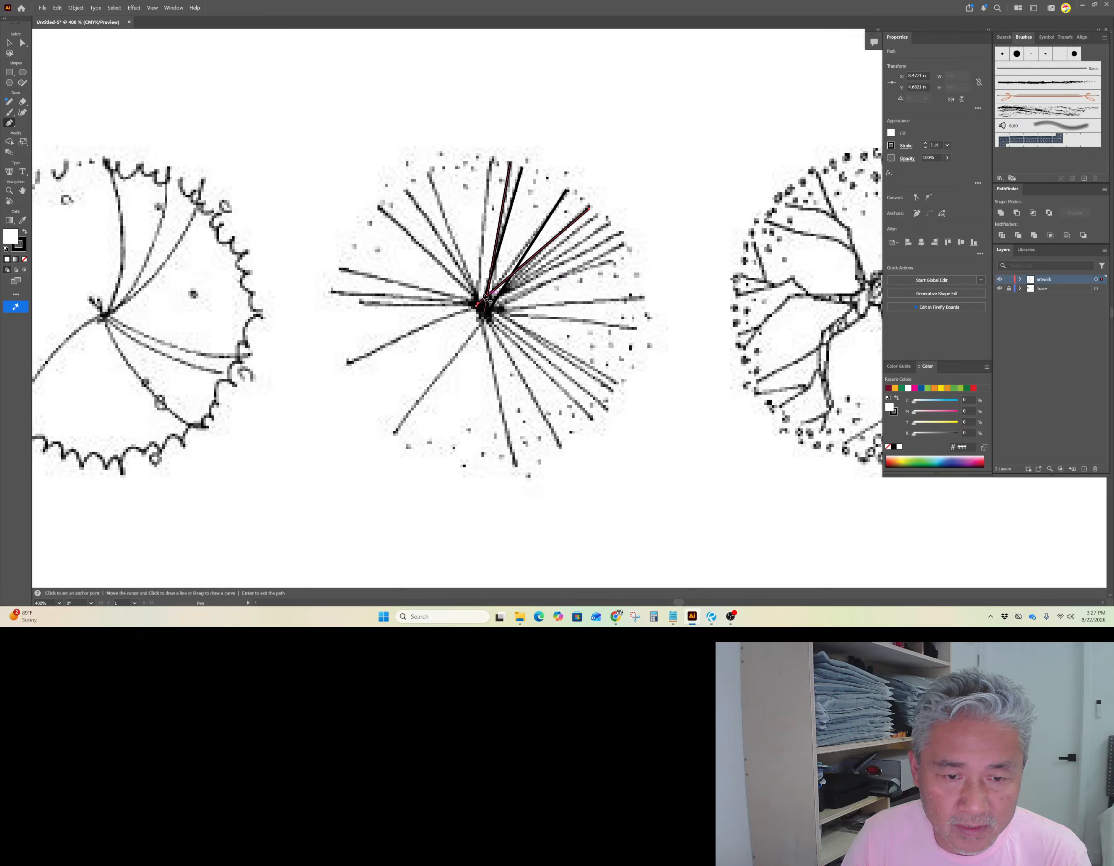
Trace one upper-left, one near-vertical upper and one lower-left spoke of the radial tree from its center.
left_click(484, 305)
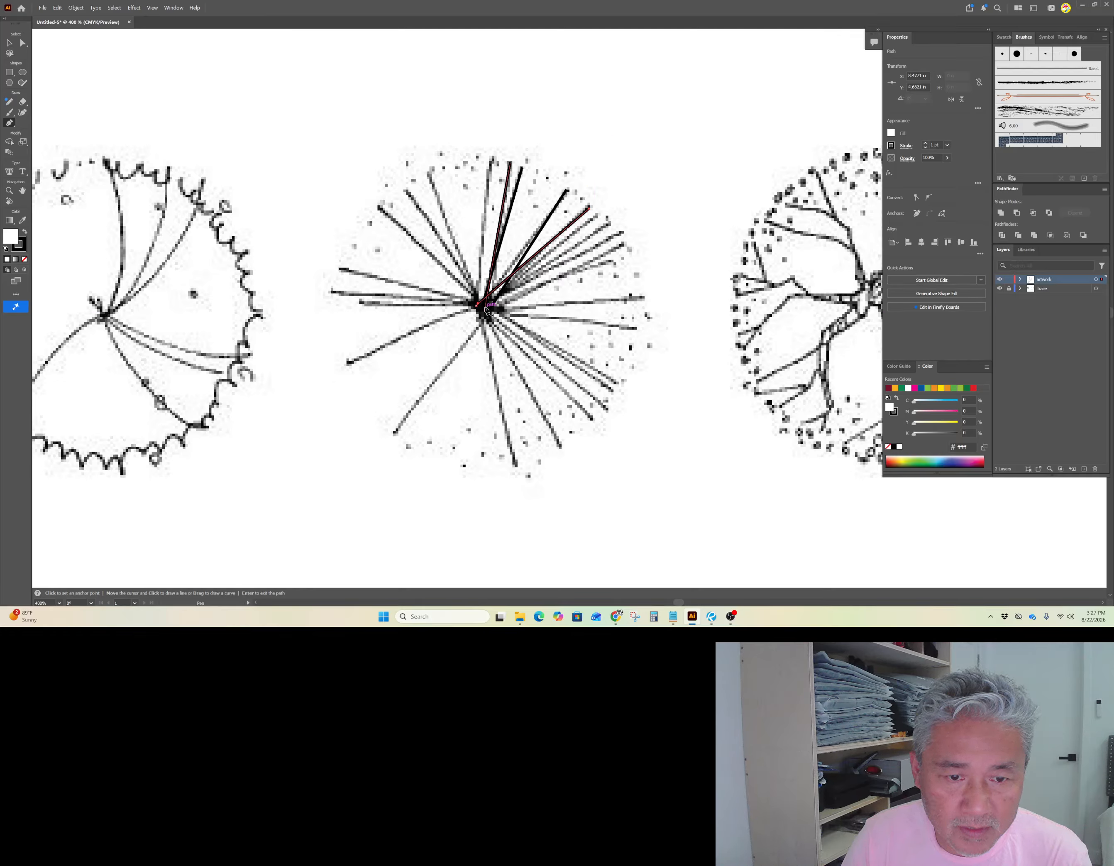
left_click(428, 174)
left_click(480, 309)
left_click(489, 163)
left_click(397, 430)
Select all the traced spokes and give them no fill and an orange stroke.
key("v")
key("ctrl+a")
left_click(888, 446)
left_click(894, 411)
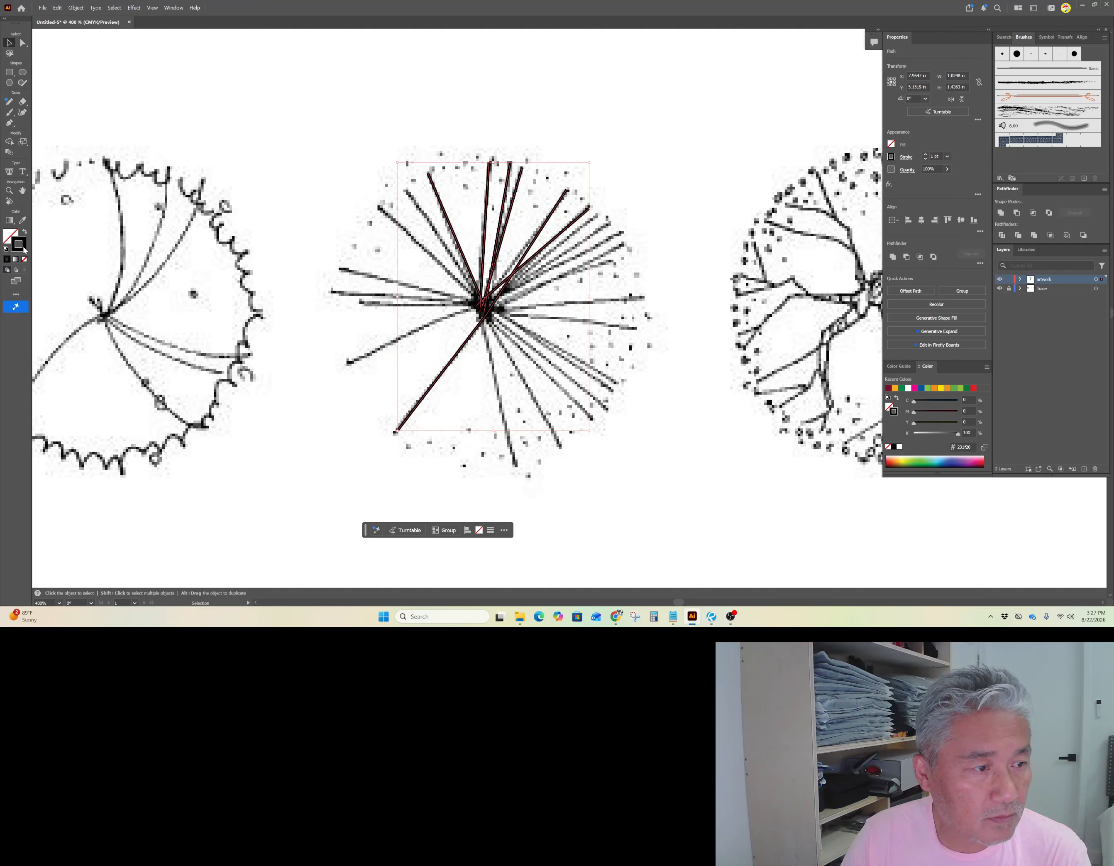
left_click(934, 388)
Trace three long spokes on the radial tree's left side with separate straight Pen paths from the center.
left_click(9, 123)
left_click(485, 302)
left_click(339, 268)
key("Return")
left_click(482, 300)
left_click(333, 292)
key("Return")
left_click(492, 297)
left_click(340, 362)
key("Return")
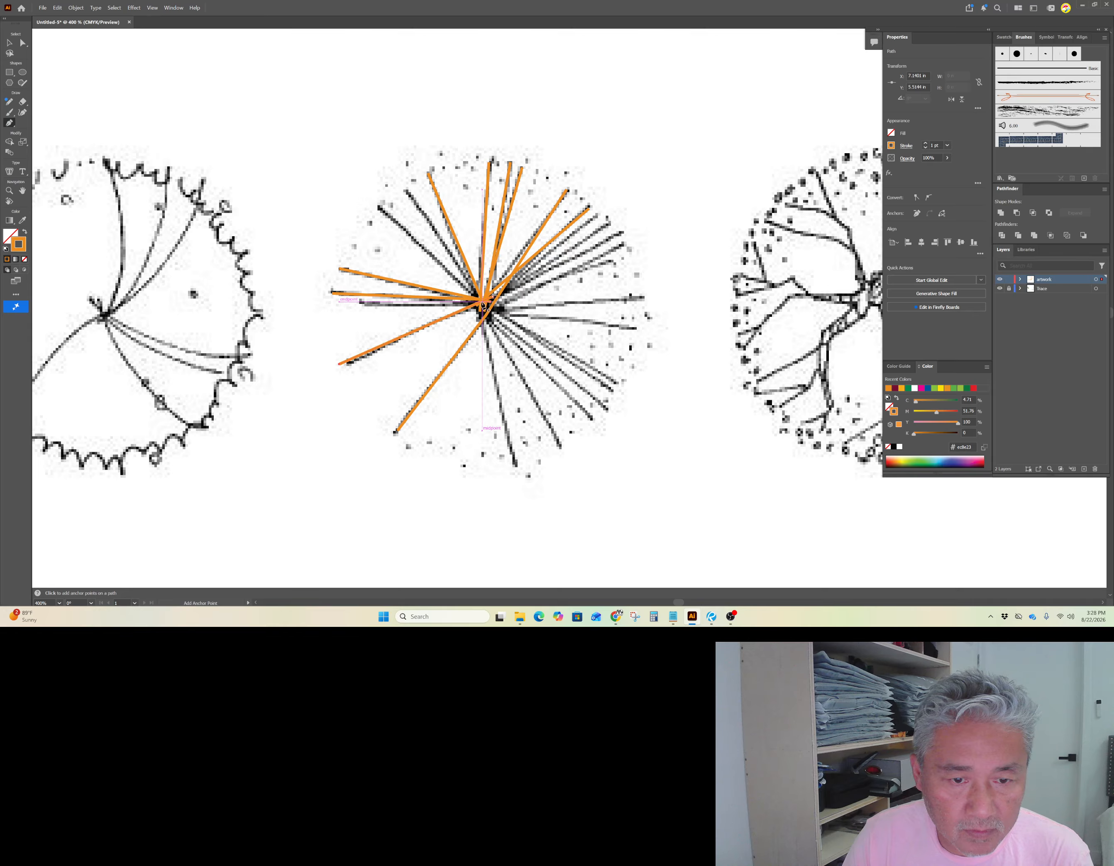
Trace the short left spoke, the remaining upper-left spokes and further upper-right spokes of the radial tree.
left_click(483, 304)
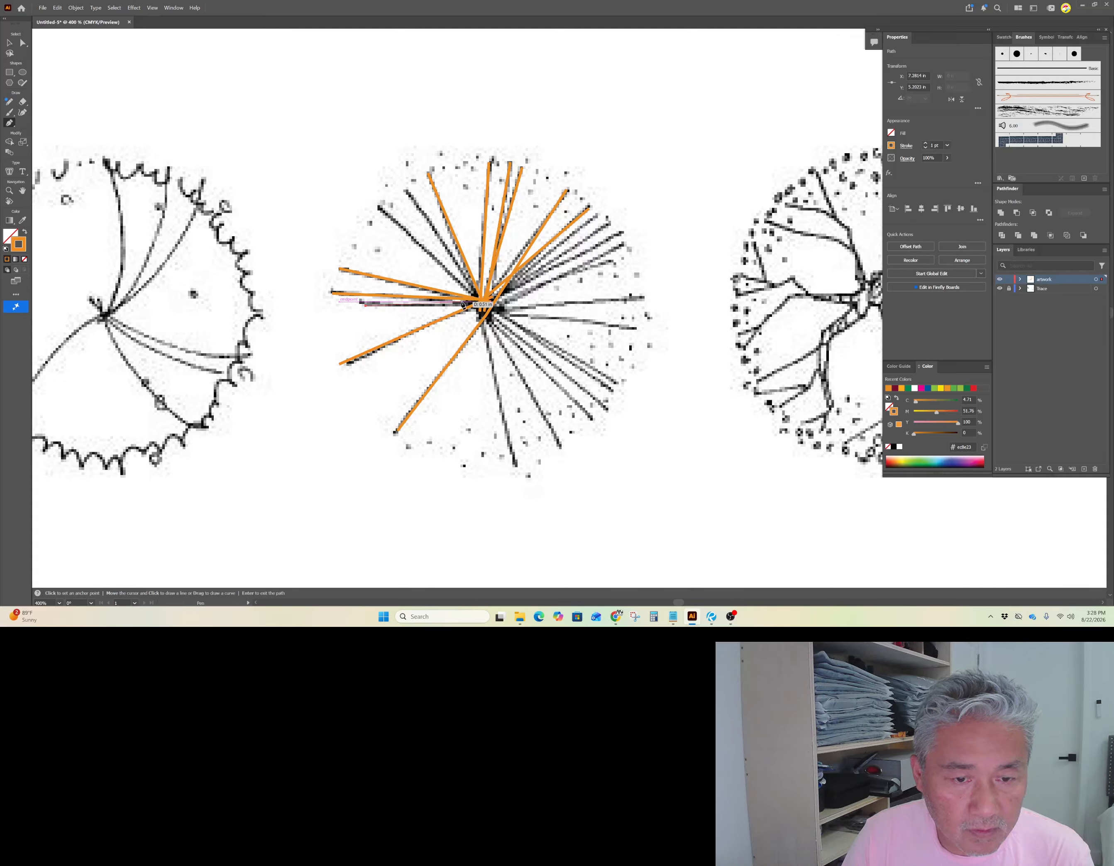
left_click(482, 301)
left_click(377, 204)
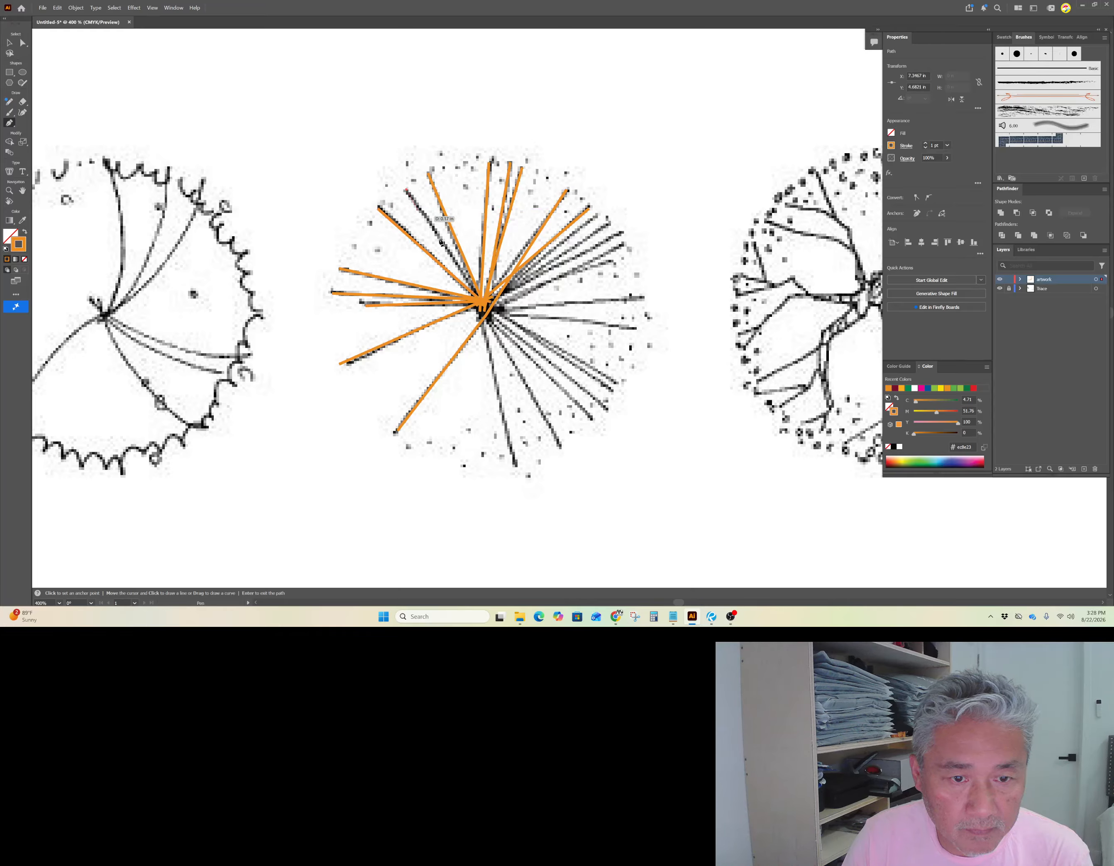
left_click(479, 299)
left_click(596, 218)
Trace three lower and lower-right spokes and the two nearly horizontal right spokes of the radial tree.
left_click(486, 311)
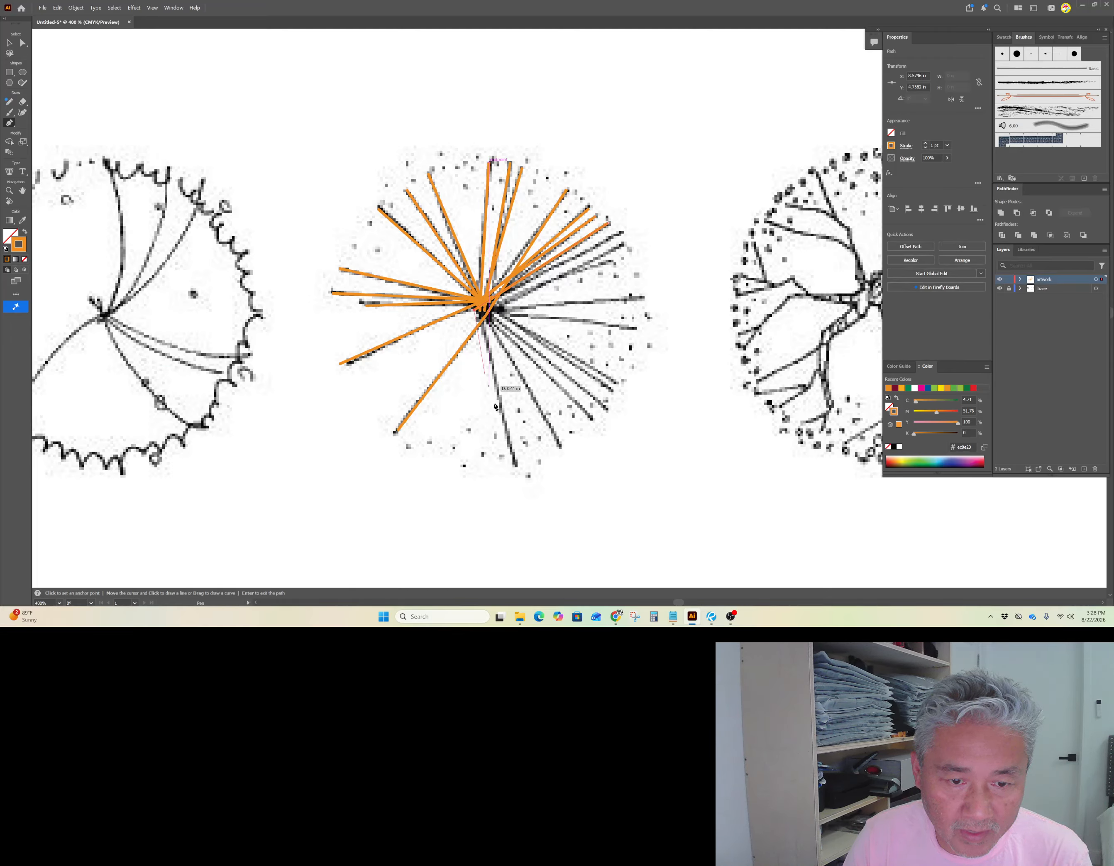
left_click(515, 467)
key("Return")
left_click(560, 446)
left_click(480, 305)
left_click(593, 418)
left_click(635, 326)
left_click(484, 305)
left_click(644, 296)
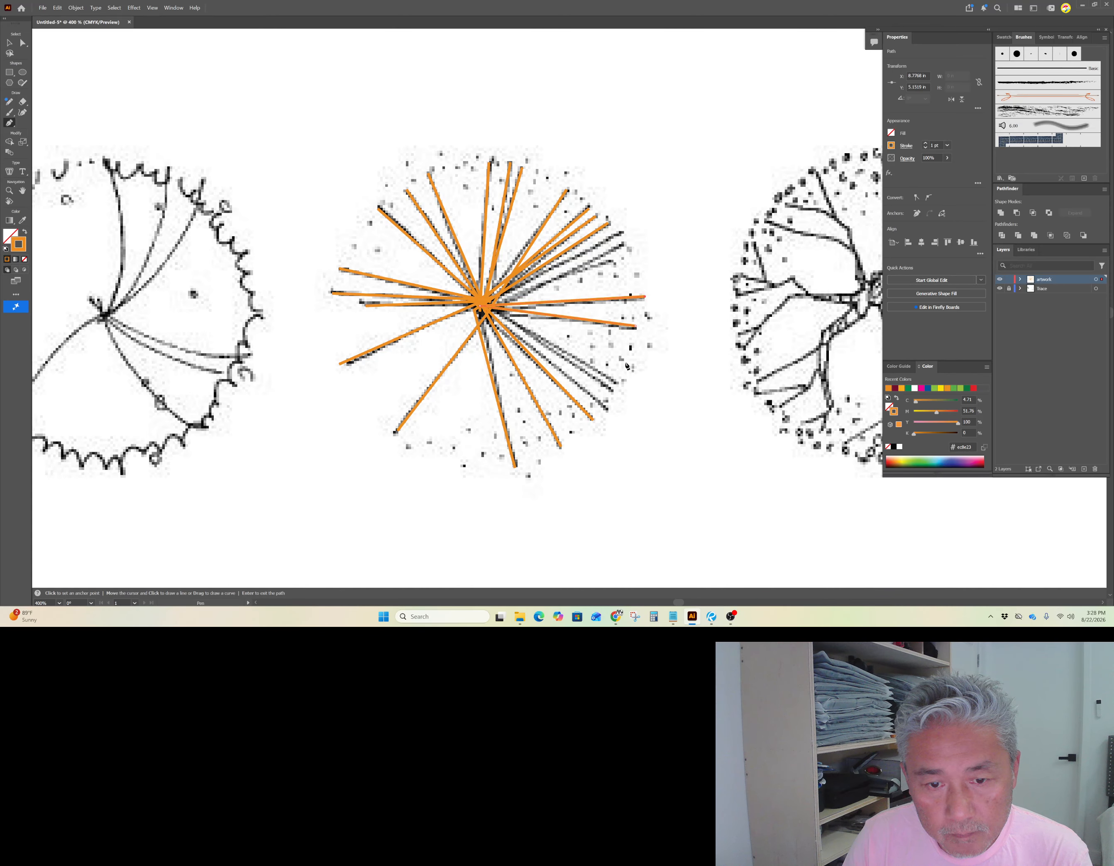
Fill in more lower-right and upper-right spokes of the radial tree with straight Pen lines from the center.
left_click(614, 382)
left_click(480, 302)
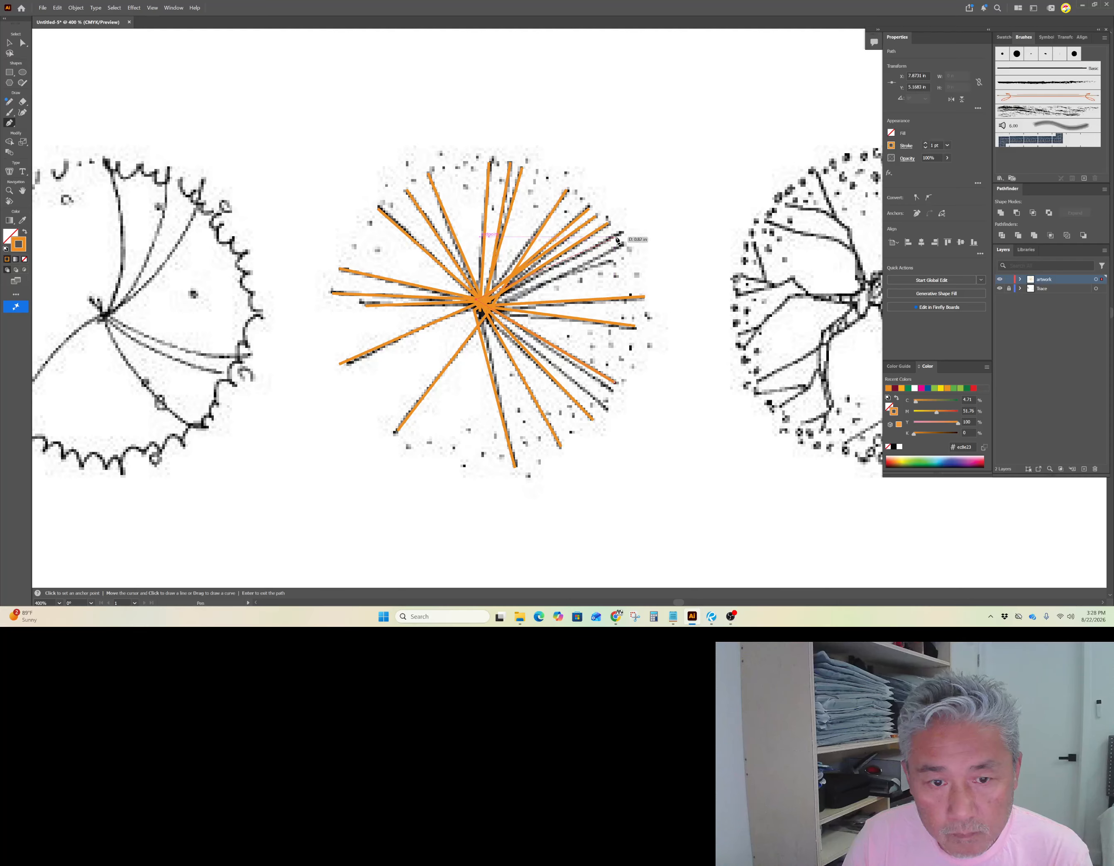
left_click(617, 241)
left_click(621, 242)
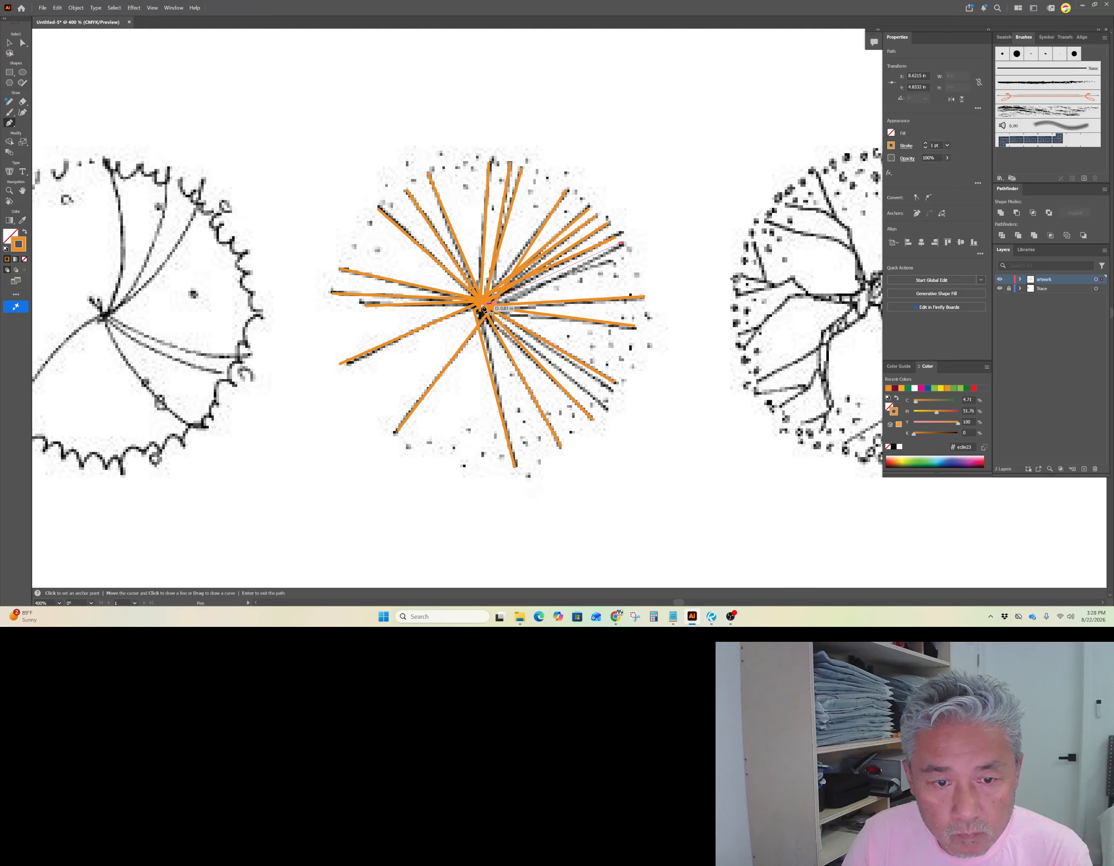
left_click(485, 303)
left_click(605, 408)
Select the spokes' inner anchor points and nudge them down and slightly right onto the traced tree's center.
key("a")
left_click_drag(474, 309, 513, 328)
left_click(458, 281)
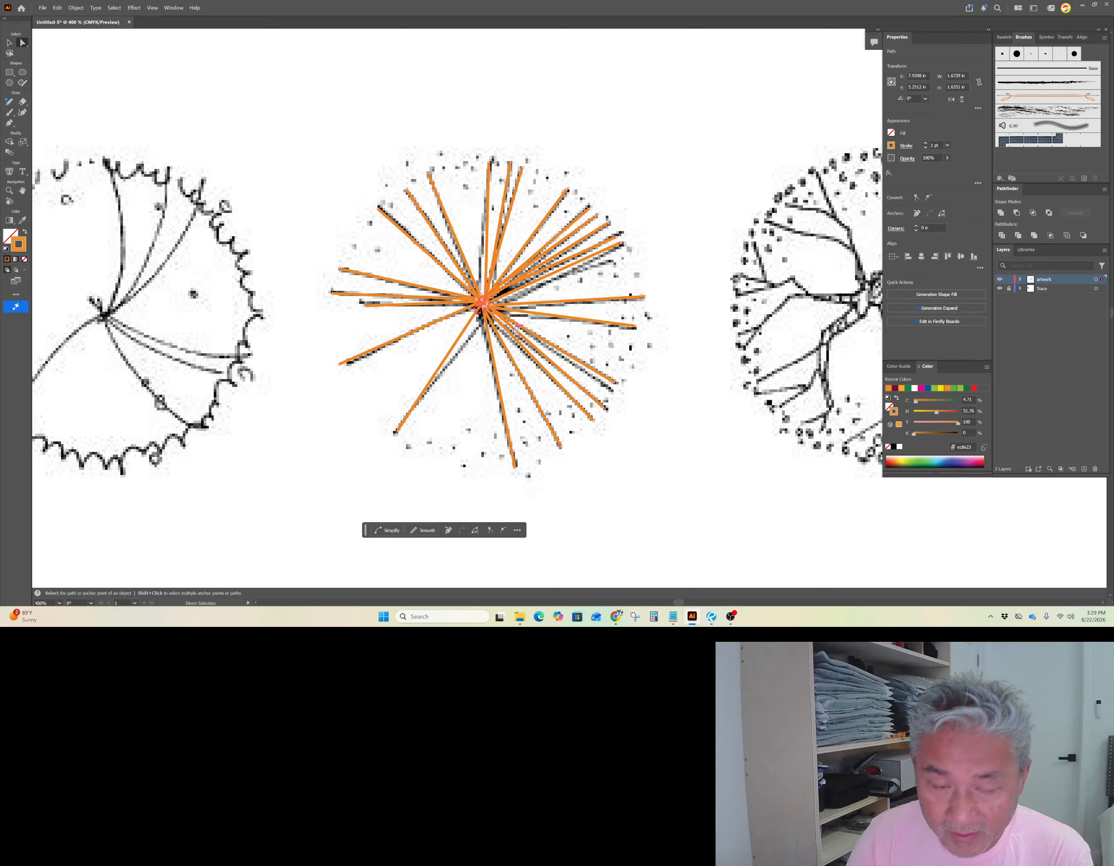
key("Down")
key("Down")
key("Down")
key("Down")
key("Right")
key("Up")
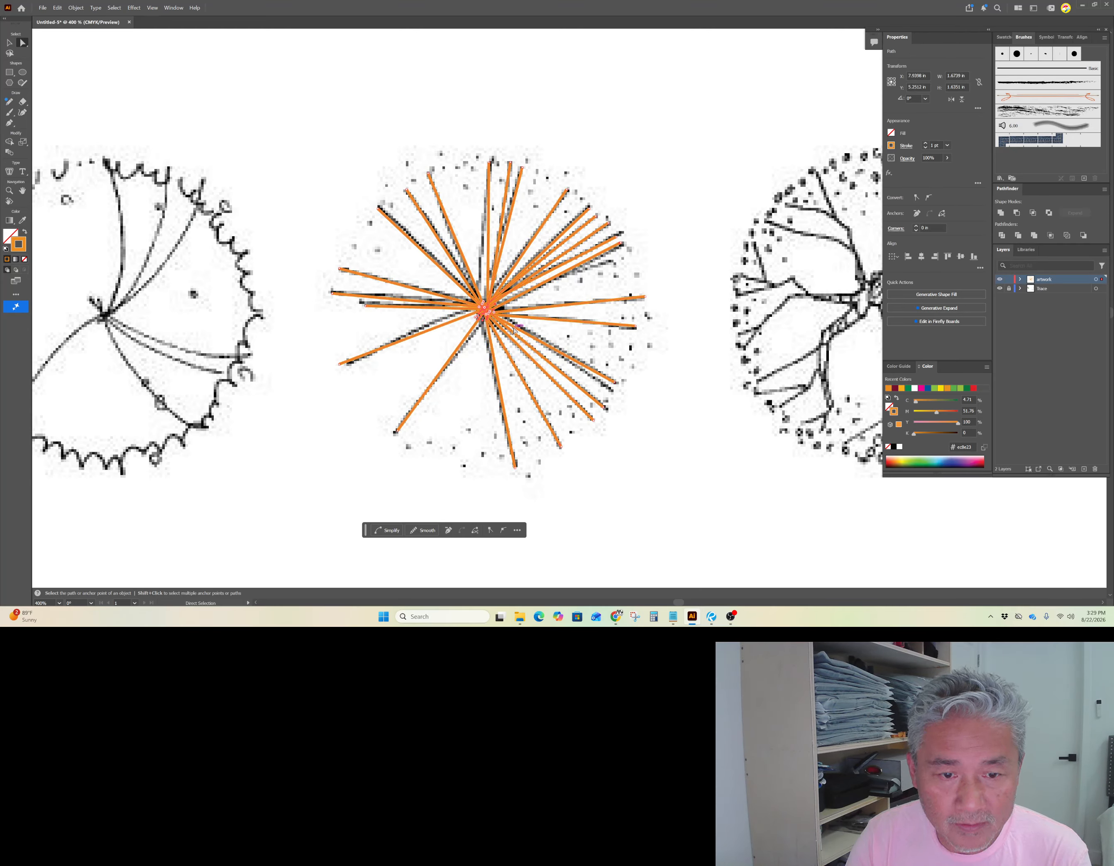
left_click(580, 447)
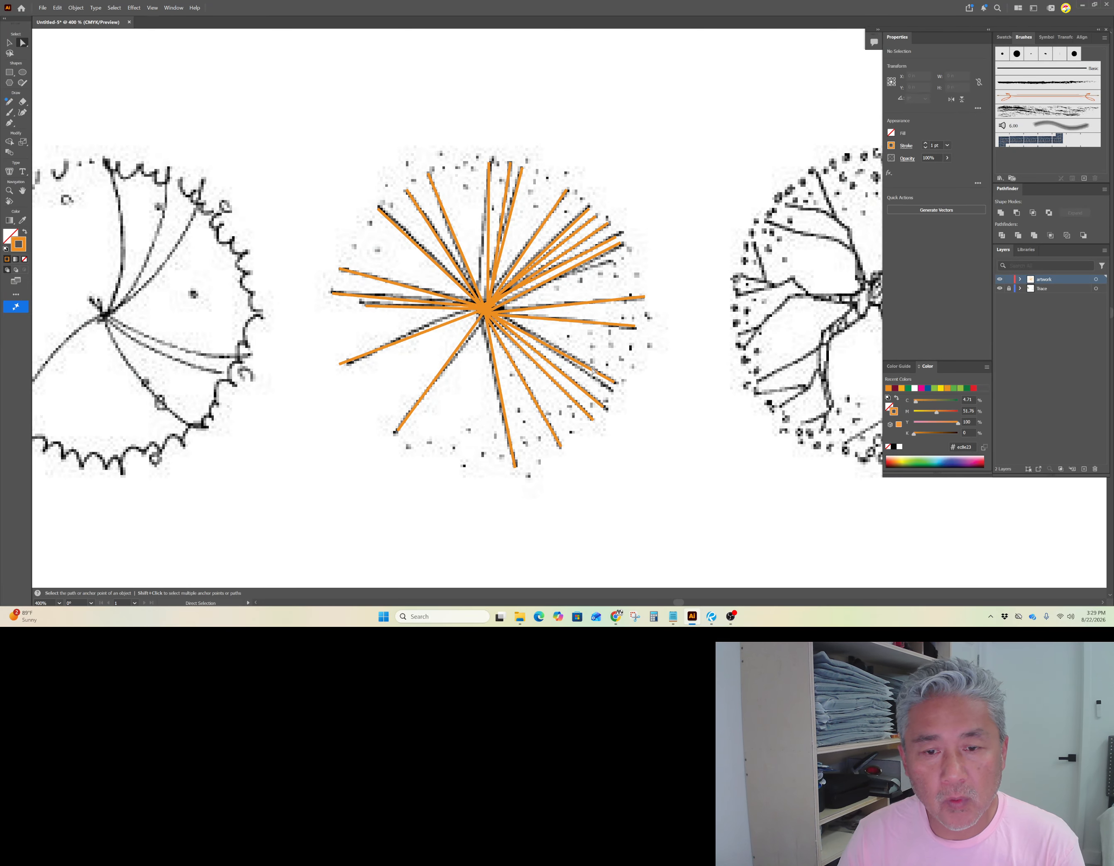
Activate the Ellipse tool and focus on the empty area beside the radial tree's lower-right dots.
left_click_drag(598, 410, 506, 337)
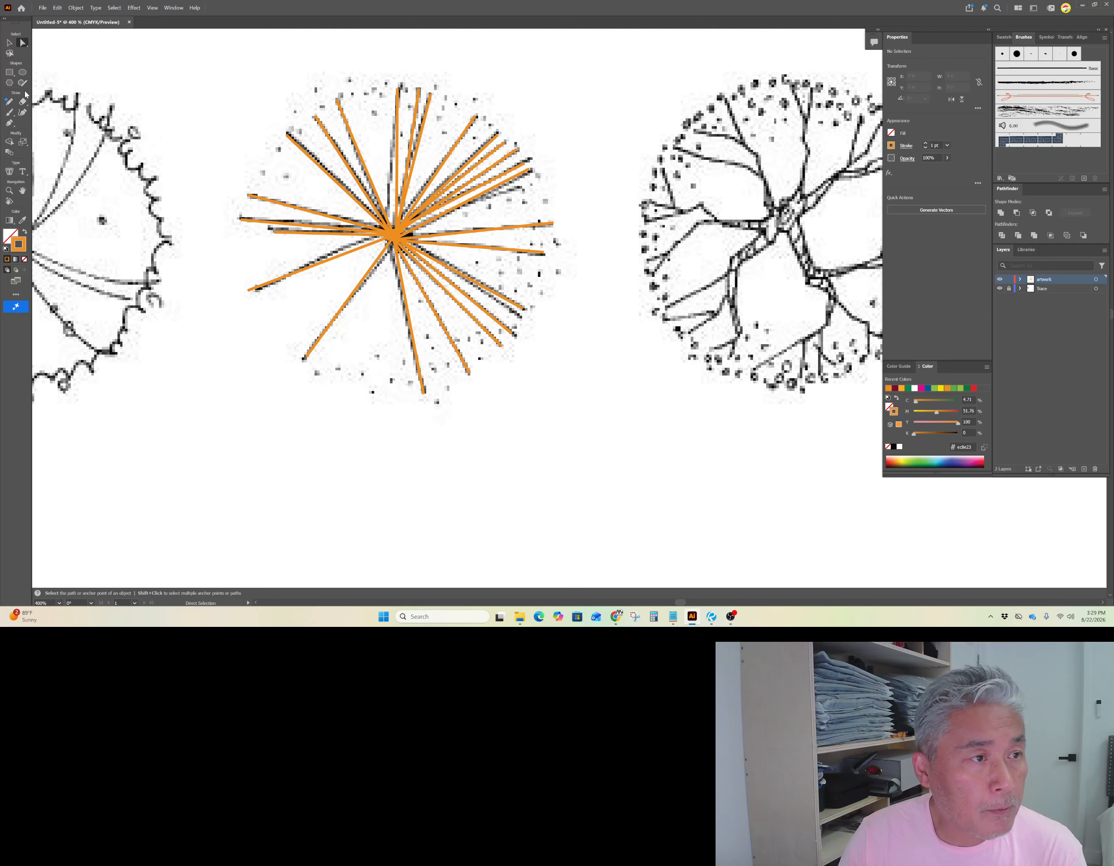
left_click(22, 73)
scroll(527, 448, "up", 3)
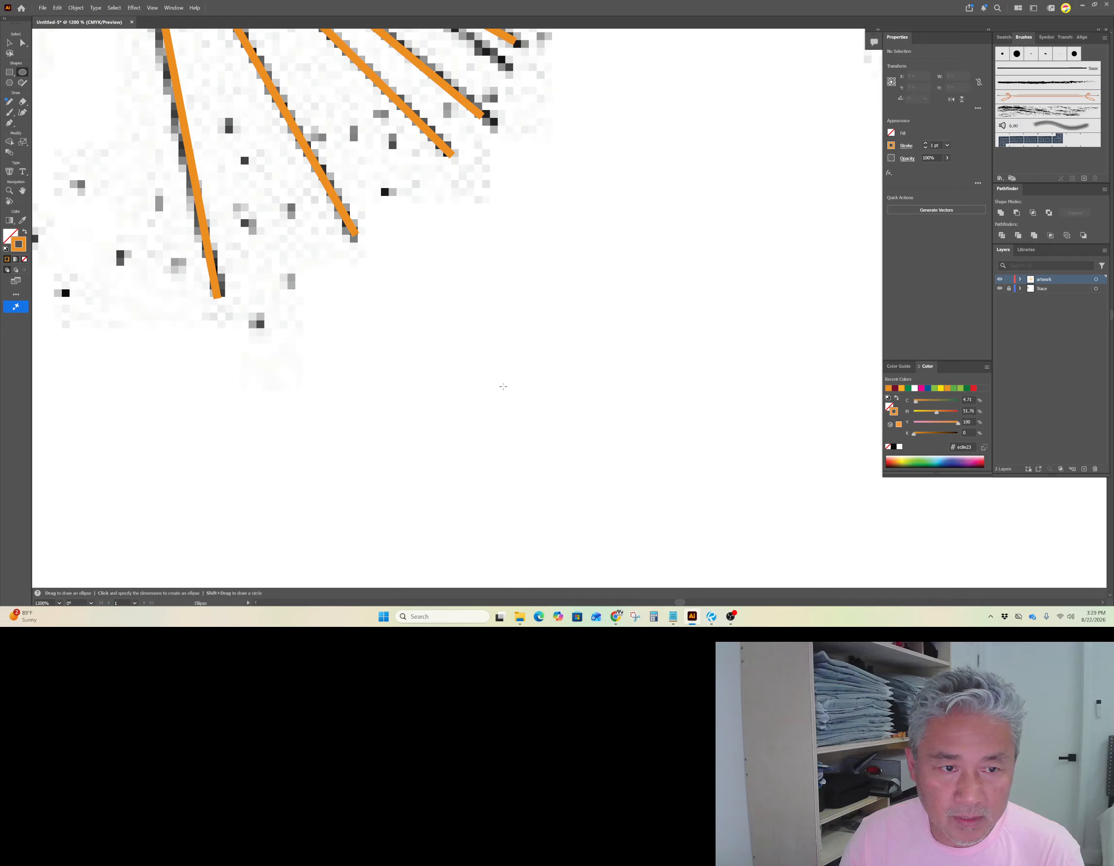
scroll(490, 363, "up", 2)
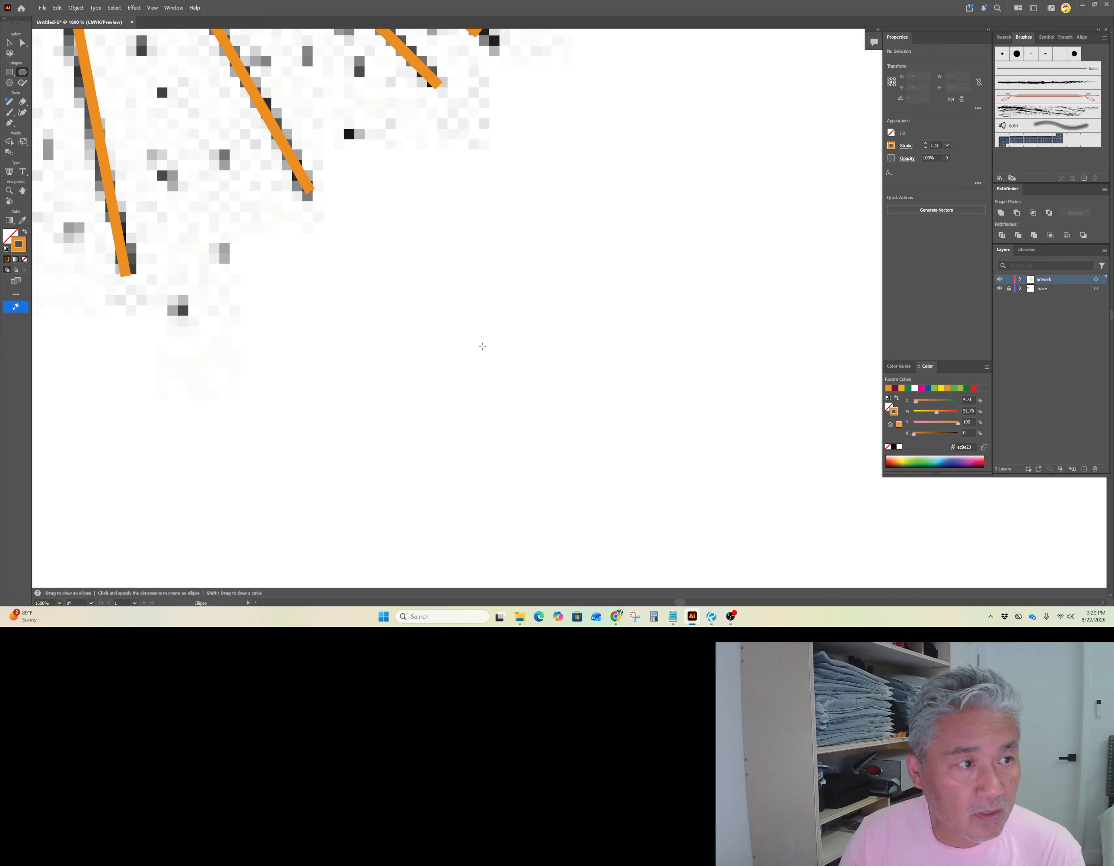